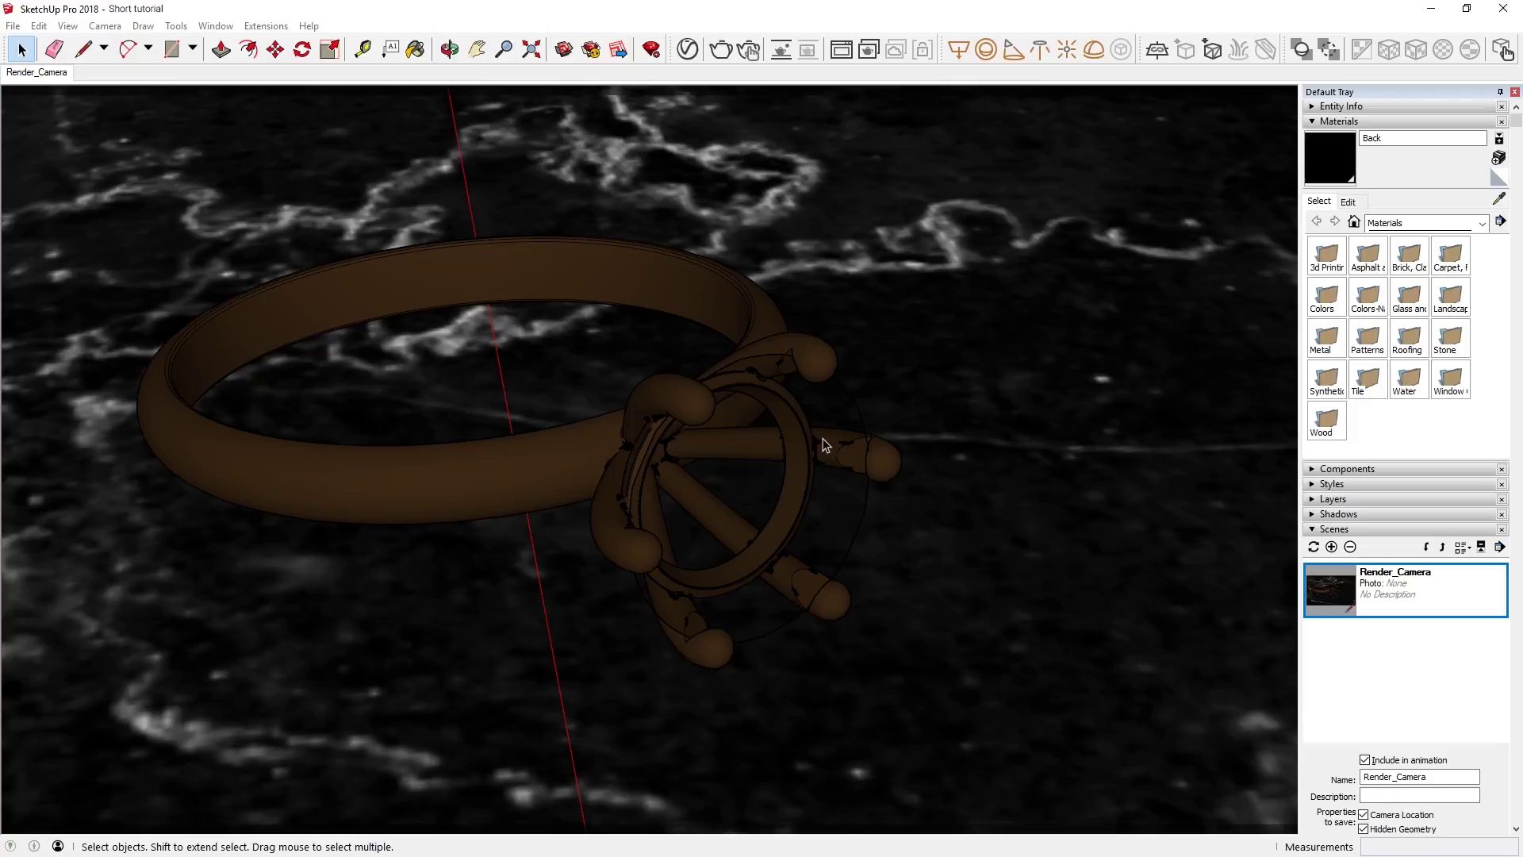
Start a V-Ray interactive render of the ring, limited to a render region around the gem.
left_click(688, 49)
left_click(1097, 129)
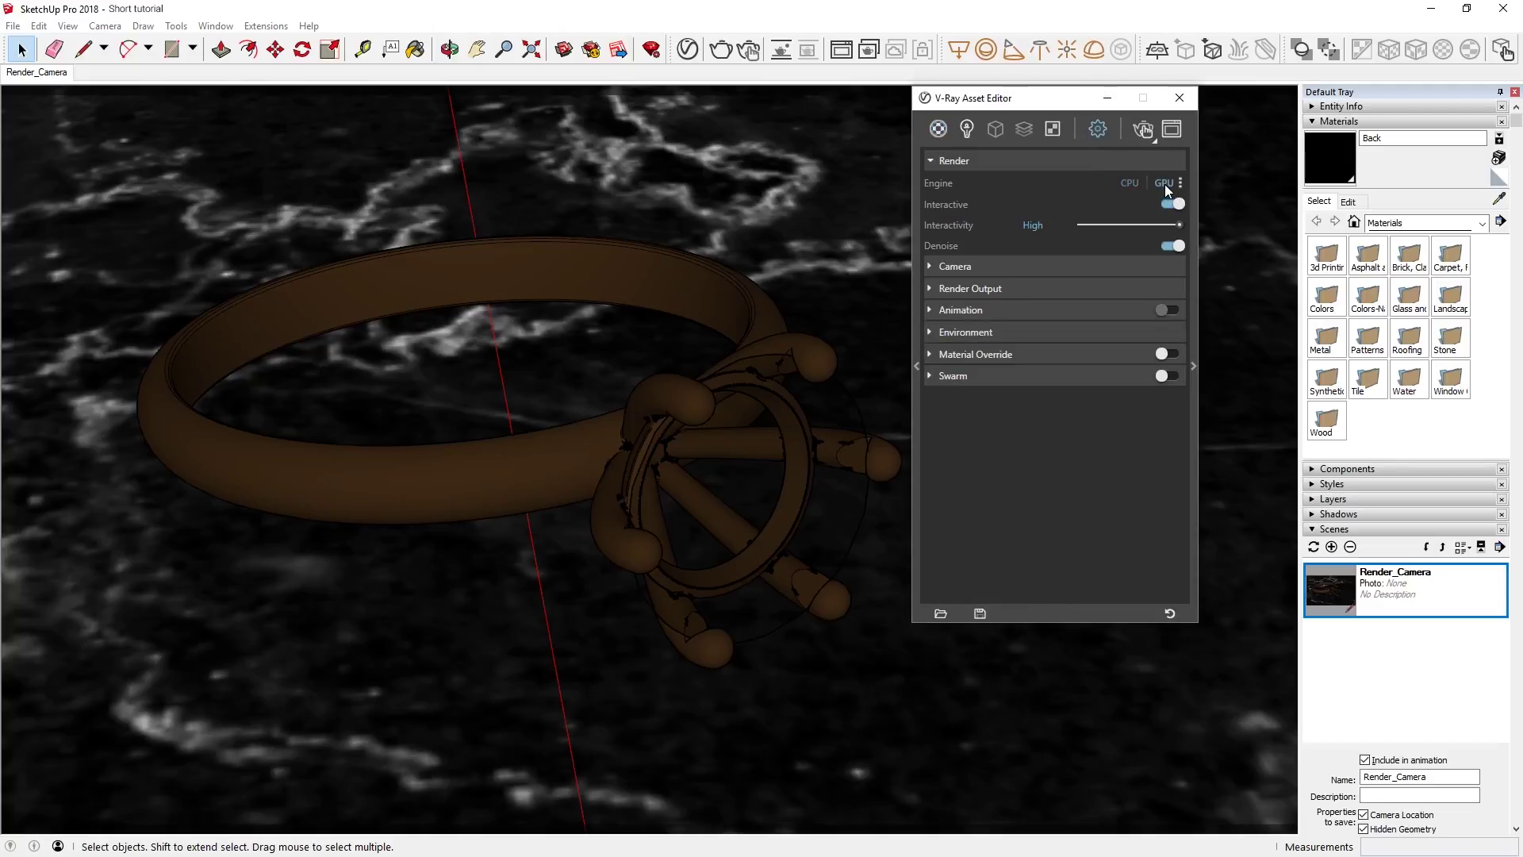
left_click(1143, 126)
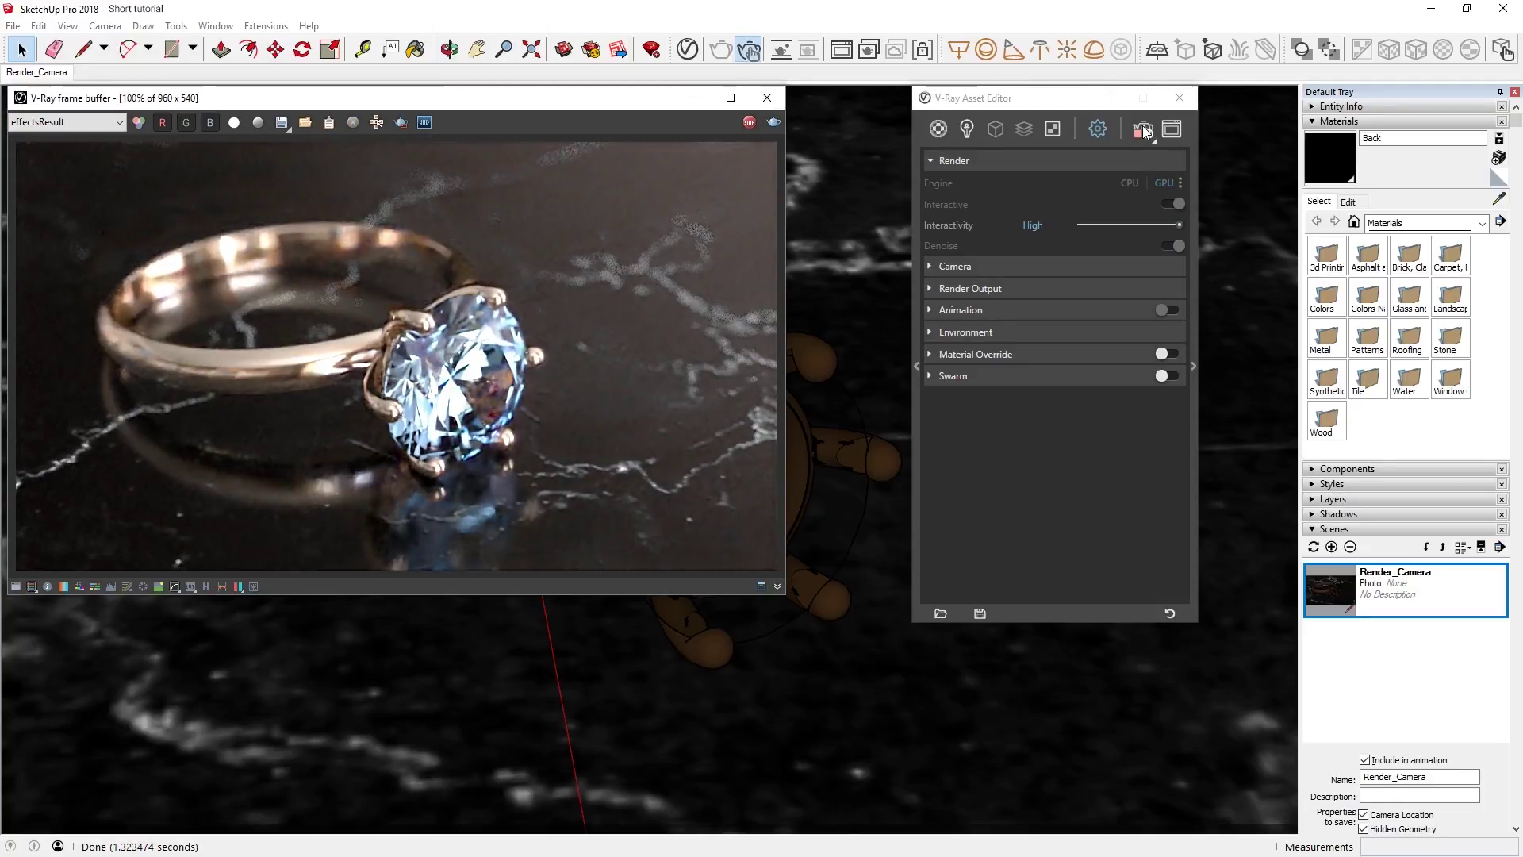
left_click(400, 122)
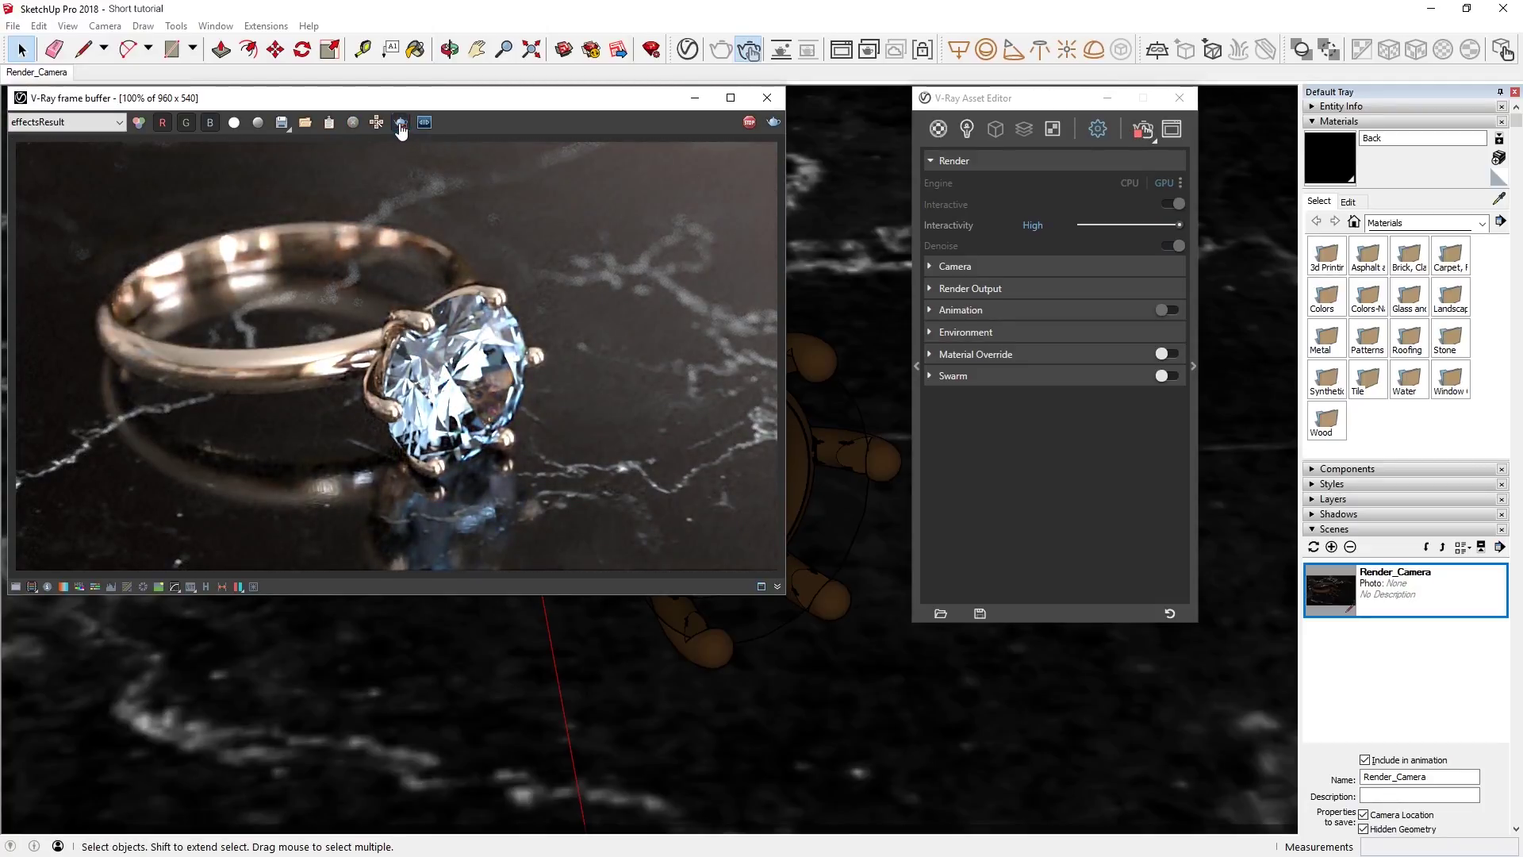
left_click_drag(322, 259, 591, 505)
scroll(500, 383, "up", 1)
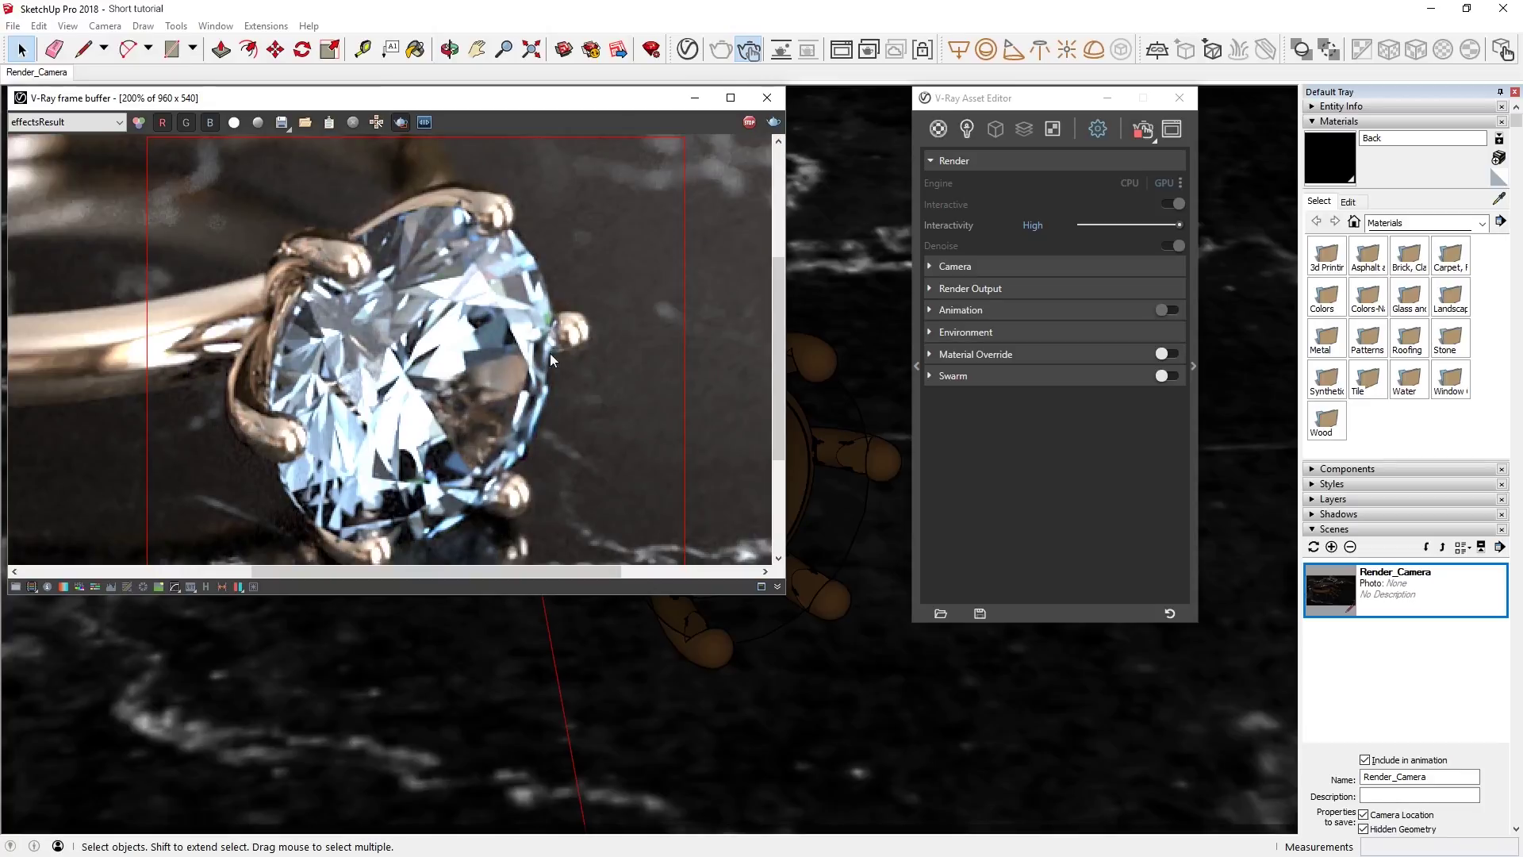
Switch on Dispersion under Refraction for the Gem material in the Asset Editor.
left_click(939, 129)
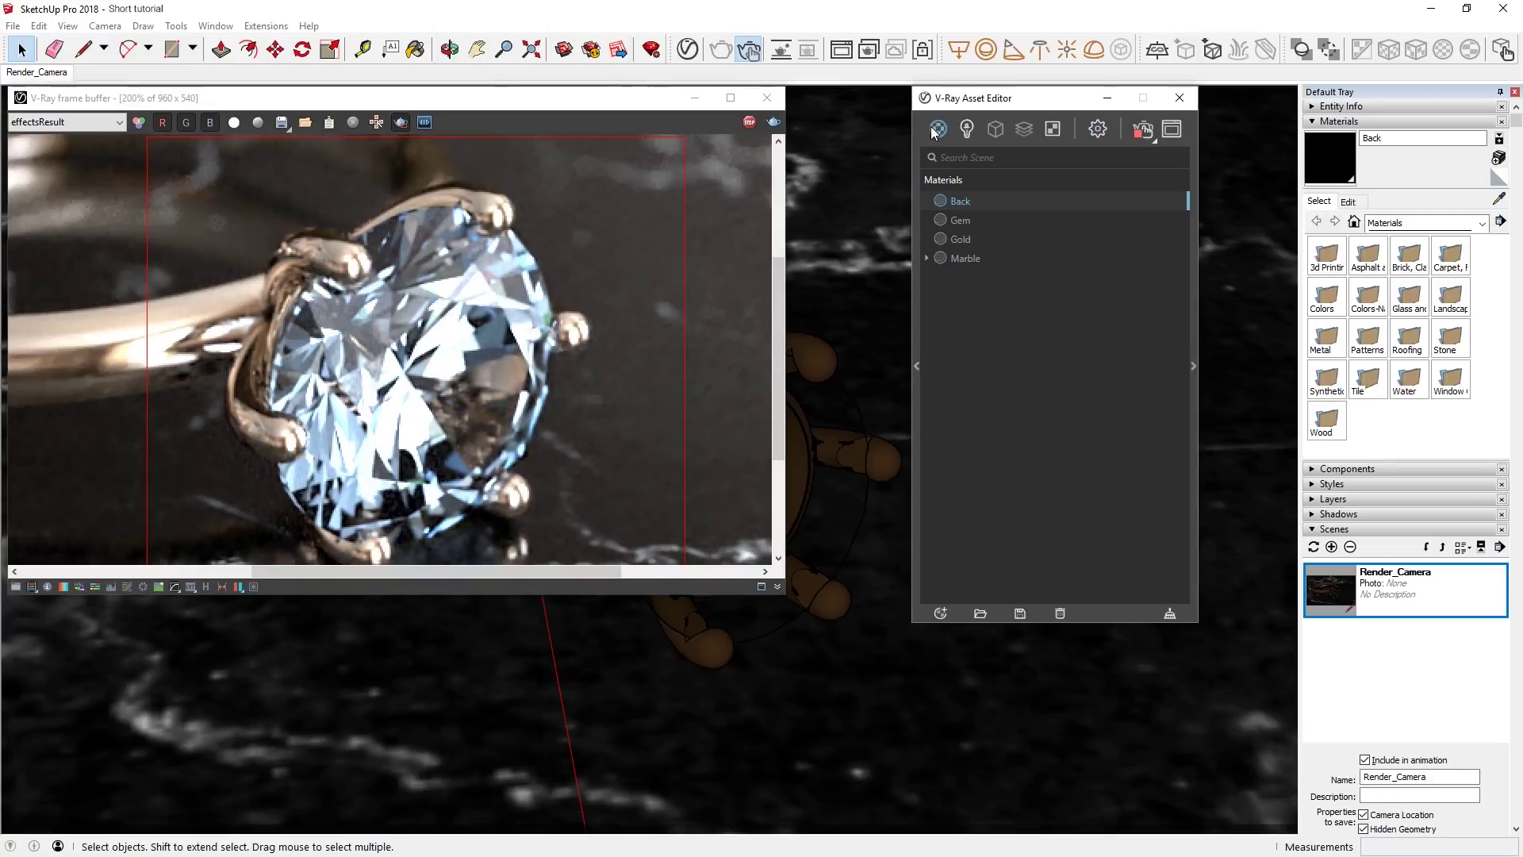
left_click(971, 221)
left_click(1191, 366)
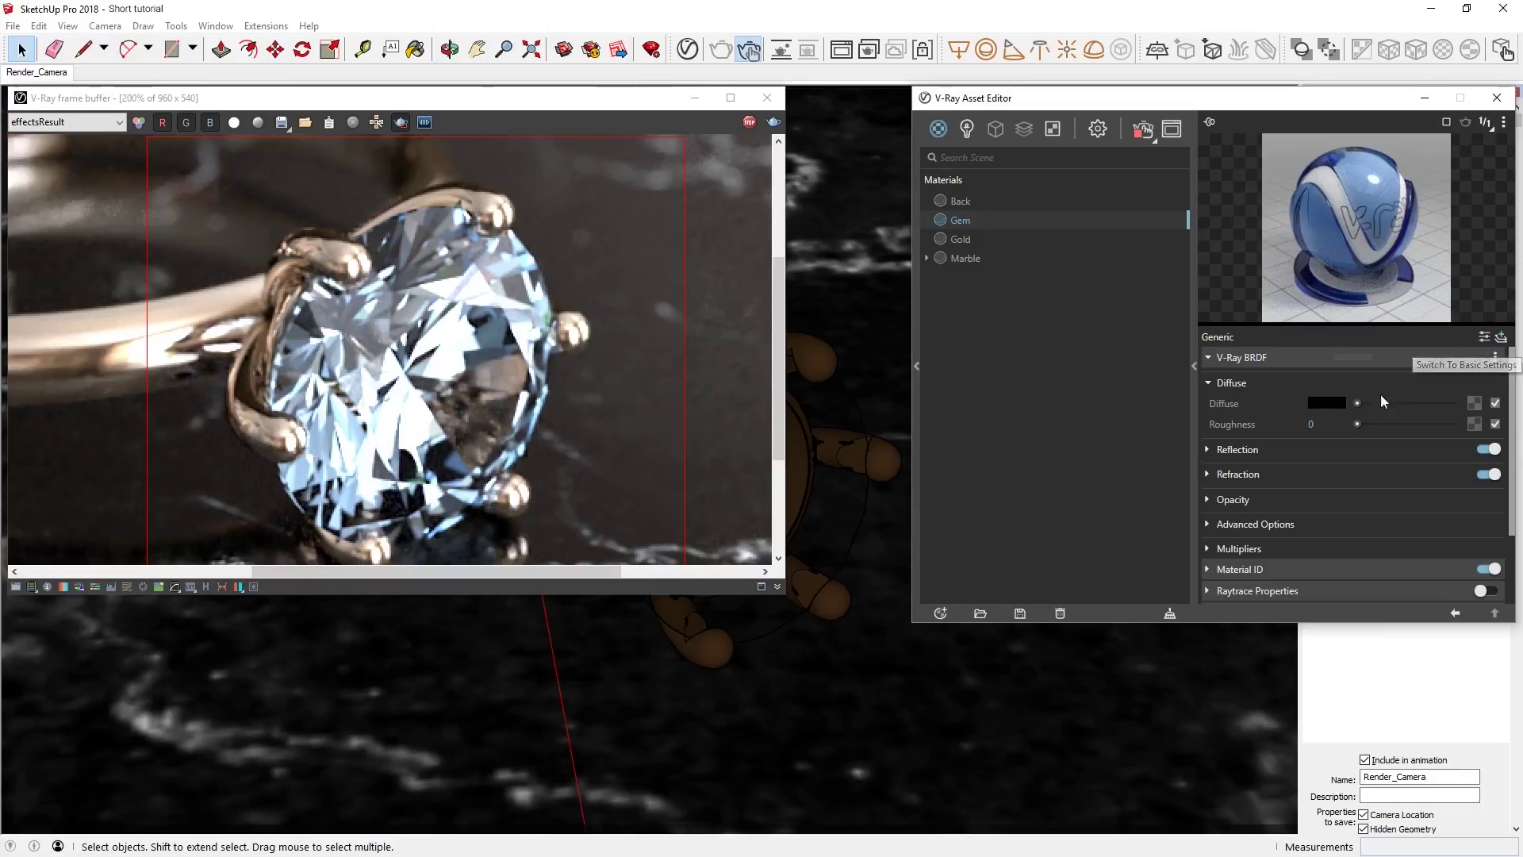
left_click(1223, 475)
scroll(1229, 473, "down", 2)
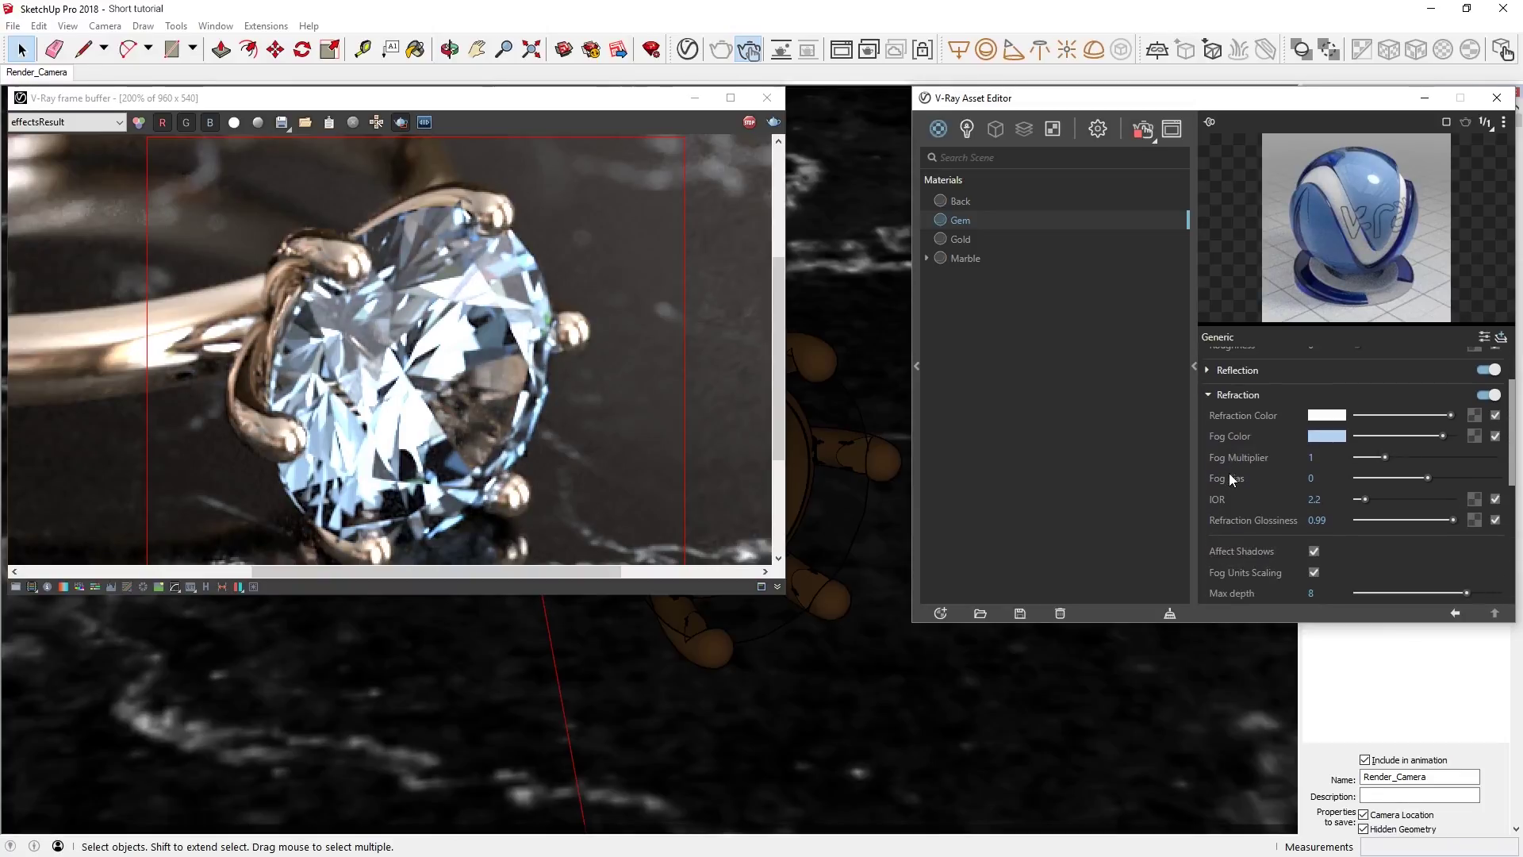
scroll(1229, 472, "down", 2)
scroll(1229, 472, "down", 1)
scroll(1230, 472, "down", 1)
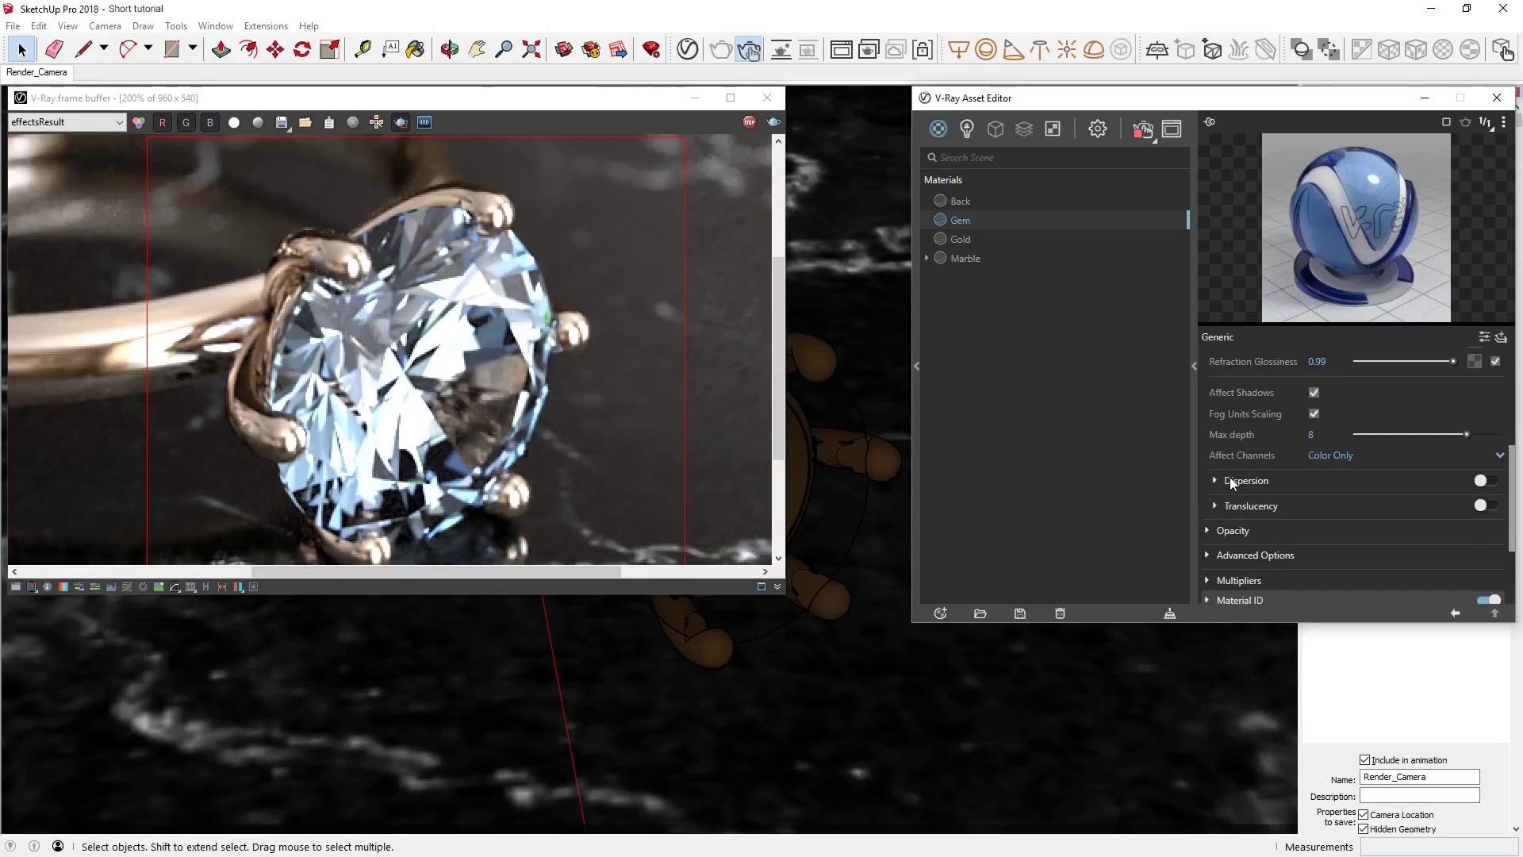
left_click(1229, 478)
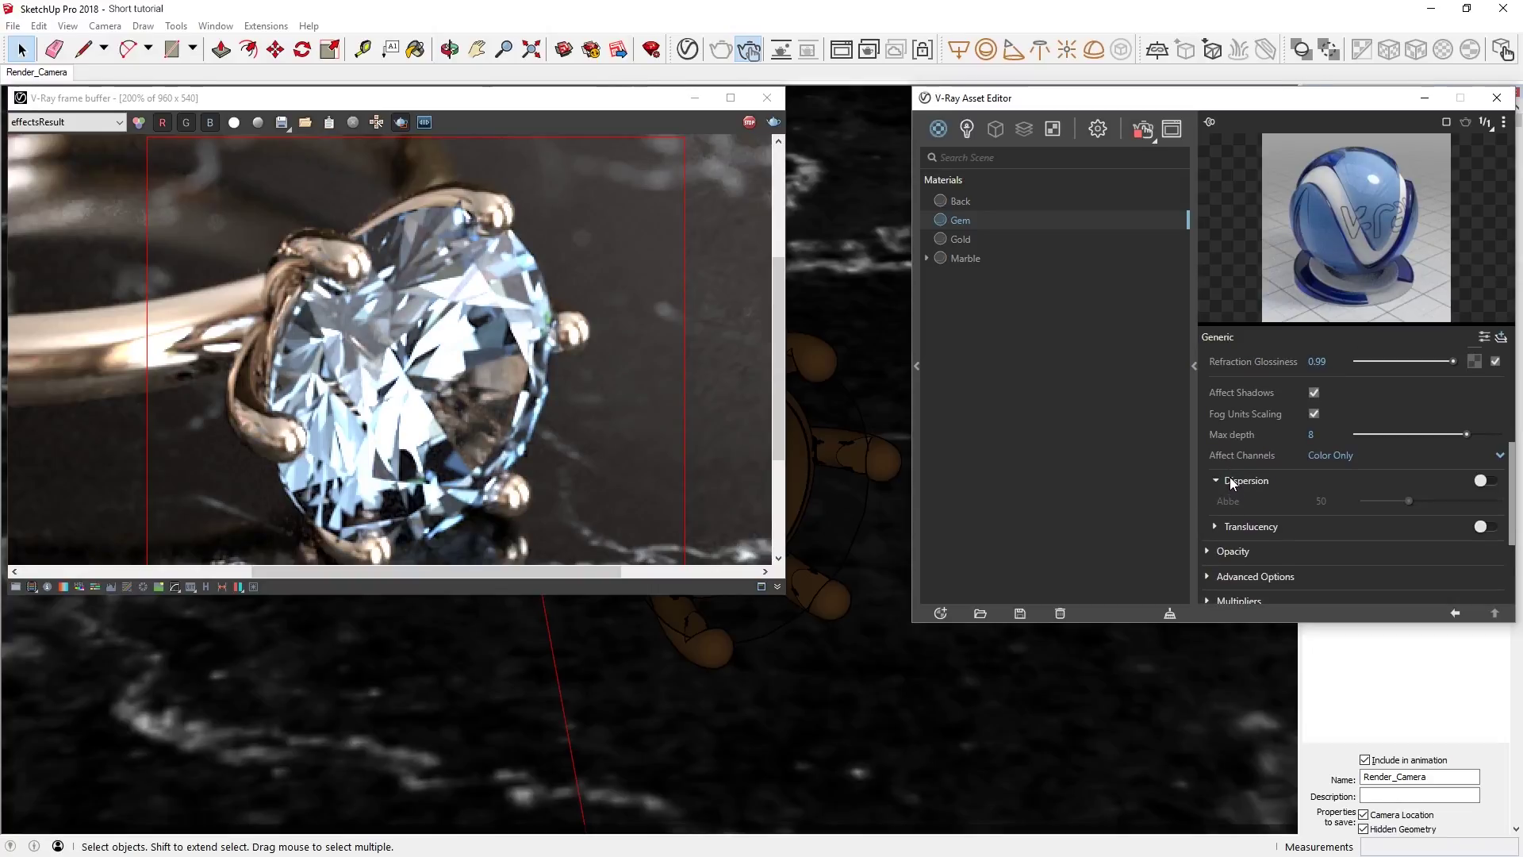
left_click(1483, 481)
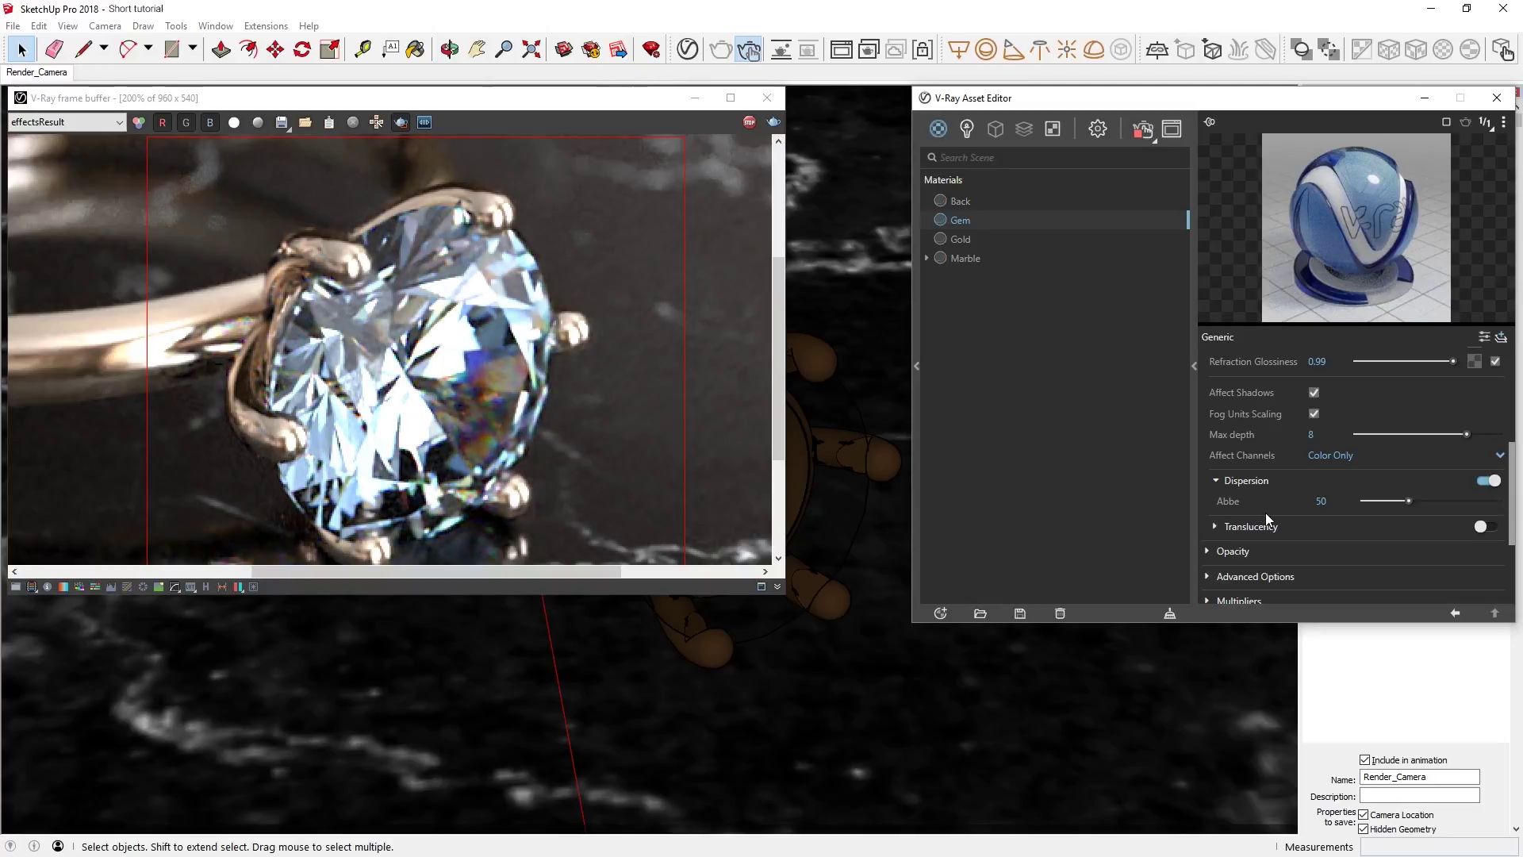
Try Gem Abbe values of 20, 5 and 1, then settle on 30.
left_click(1322, 500)
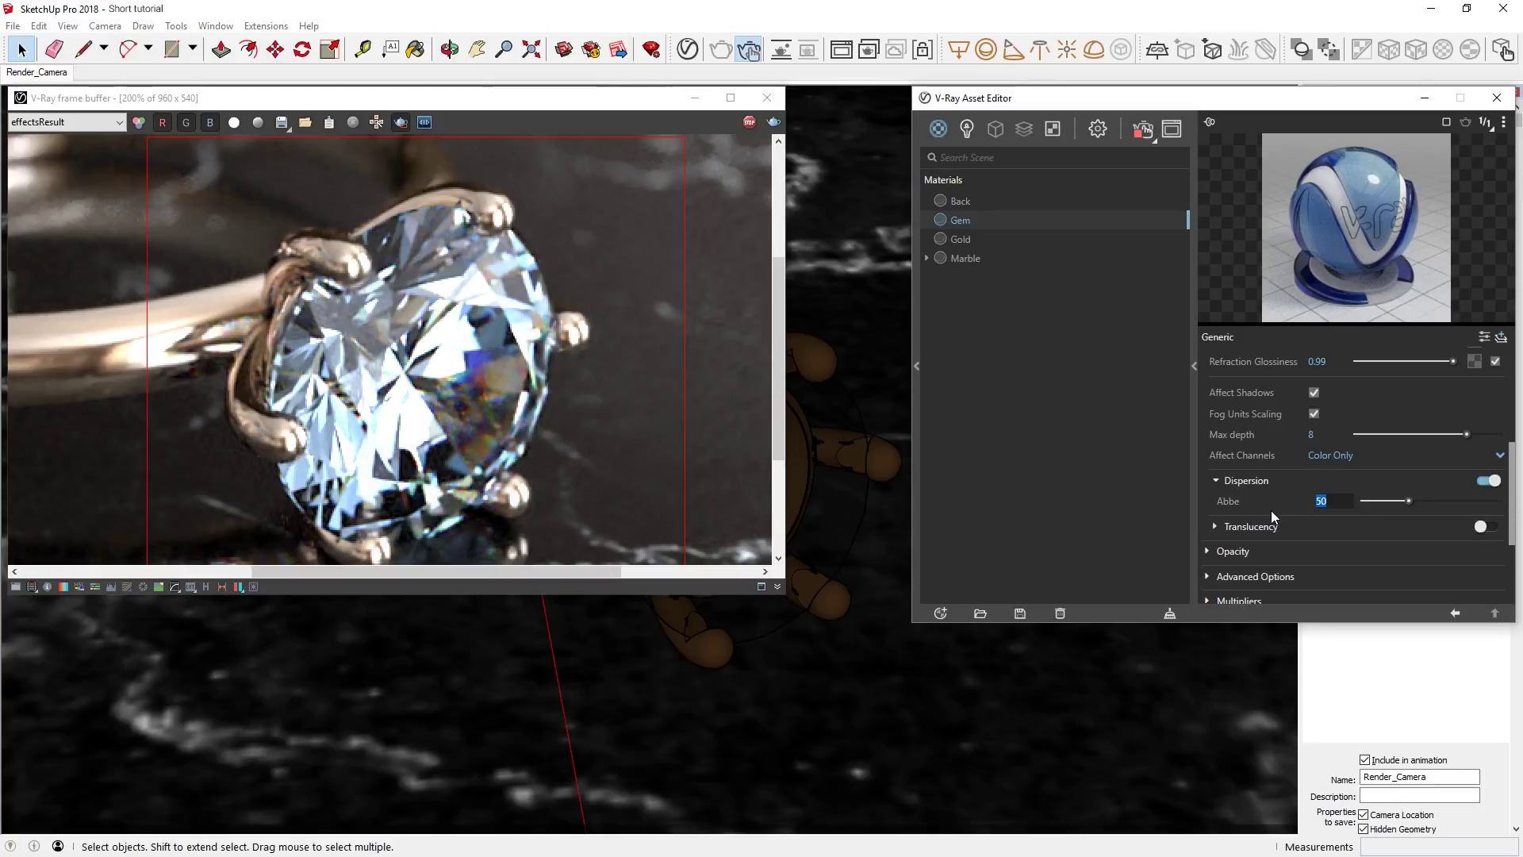
type("20")
key("Return")
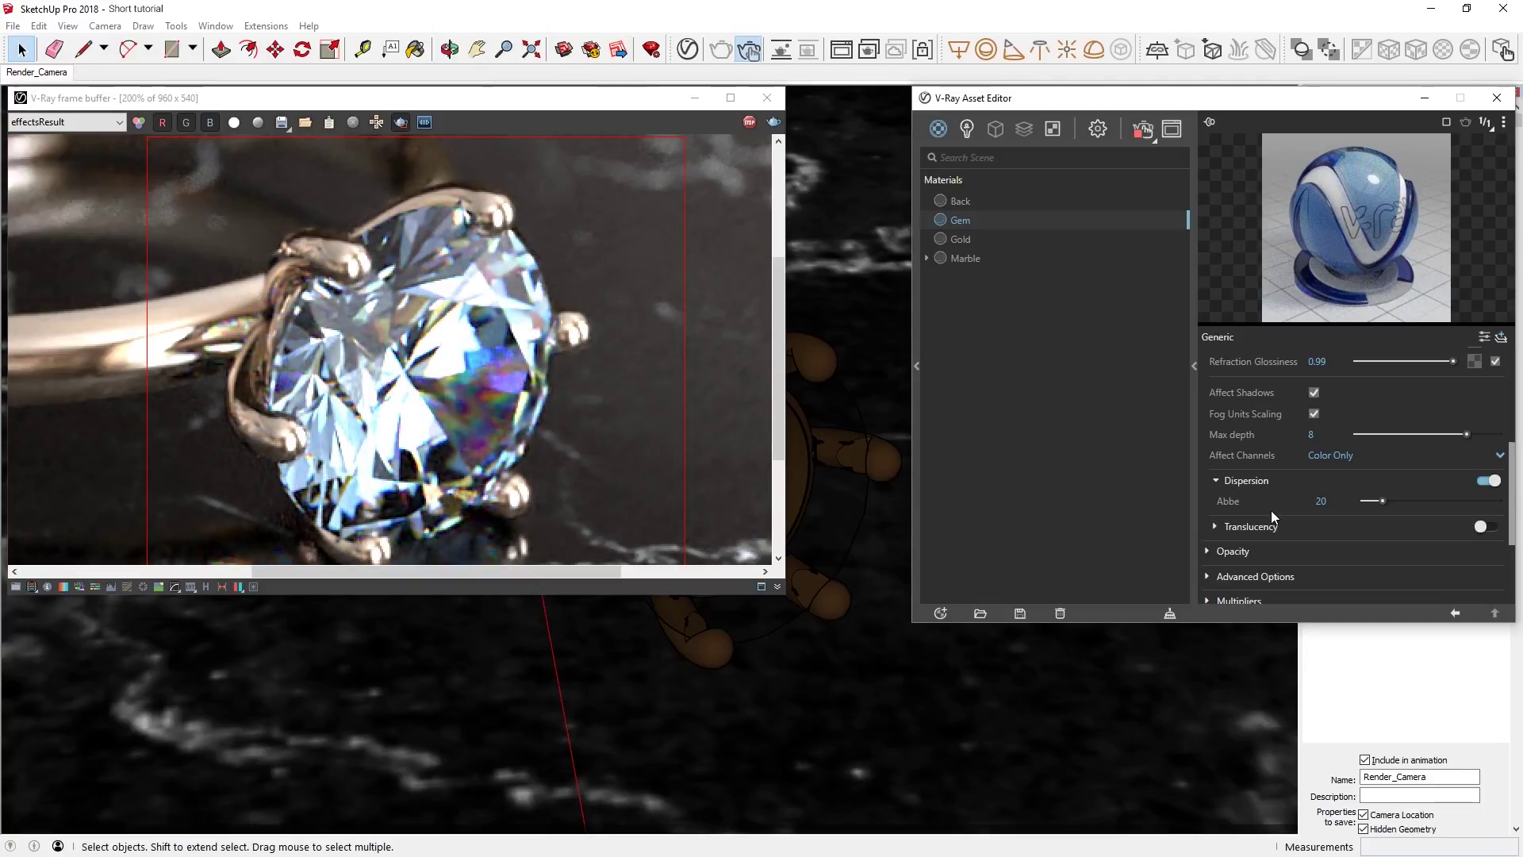
left_click(1321, 502)
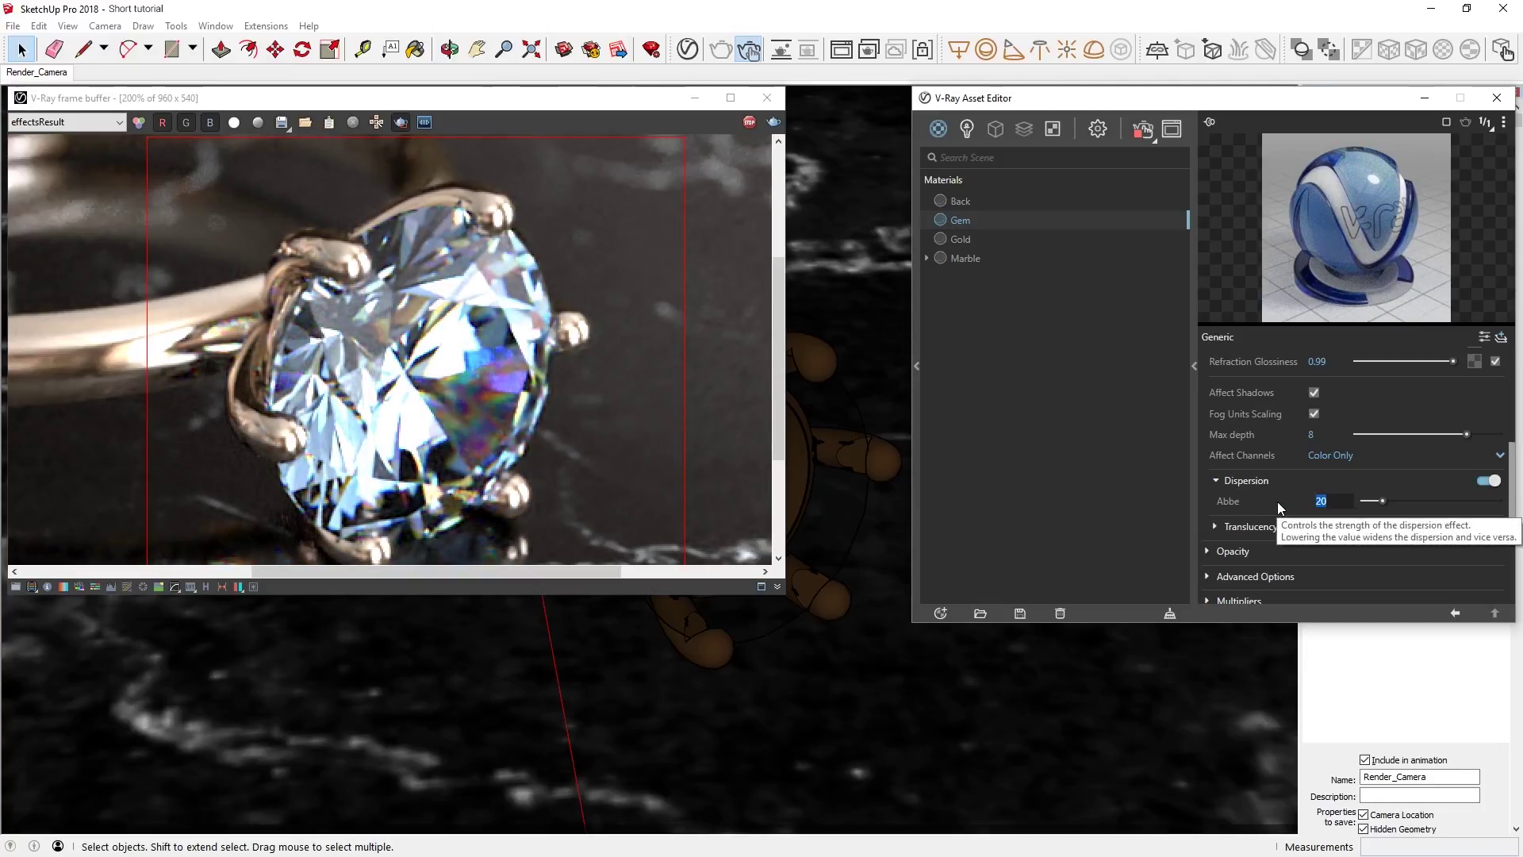
type("5")
key("Return")
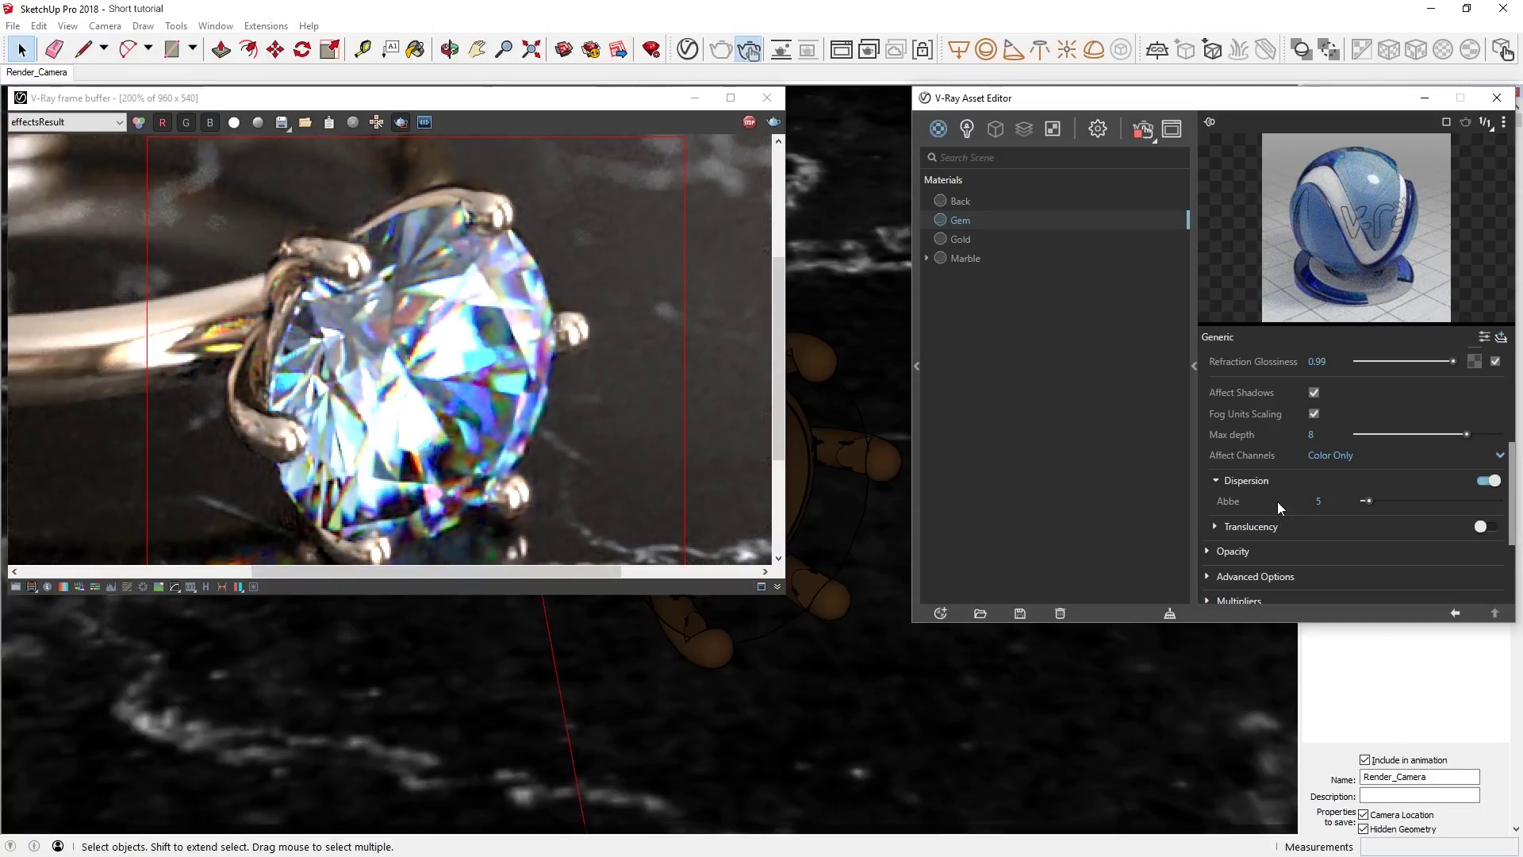
left_click(1309, 502)
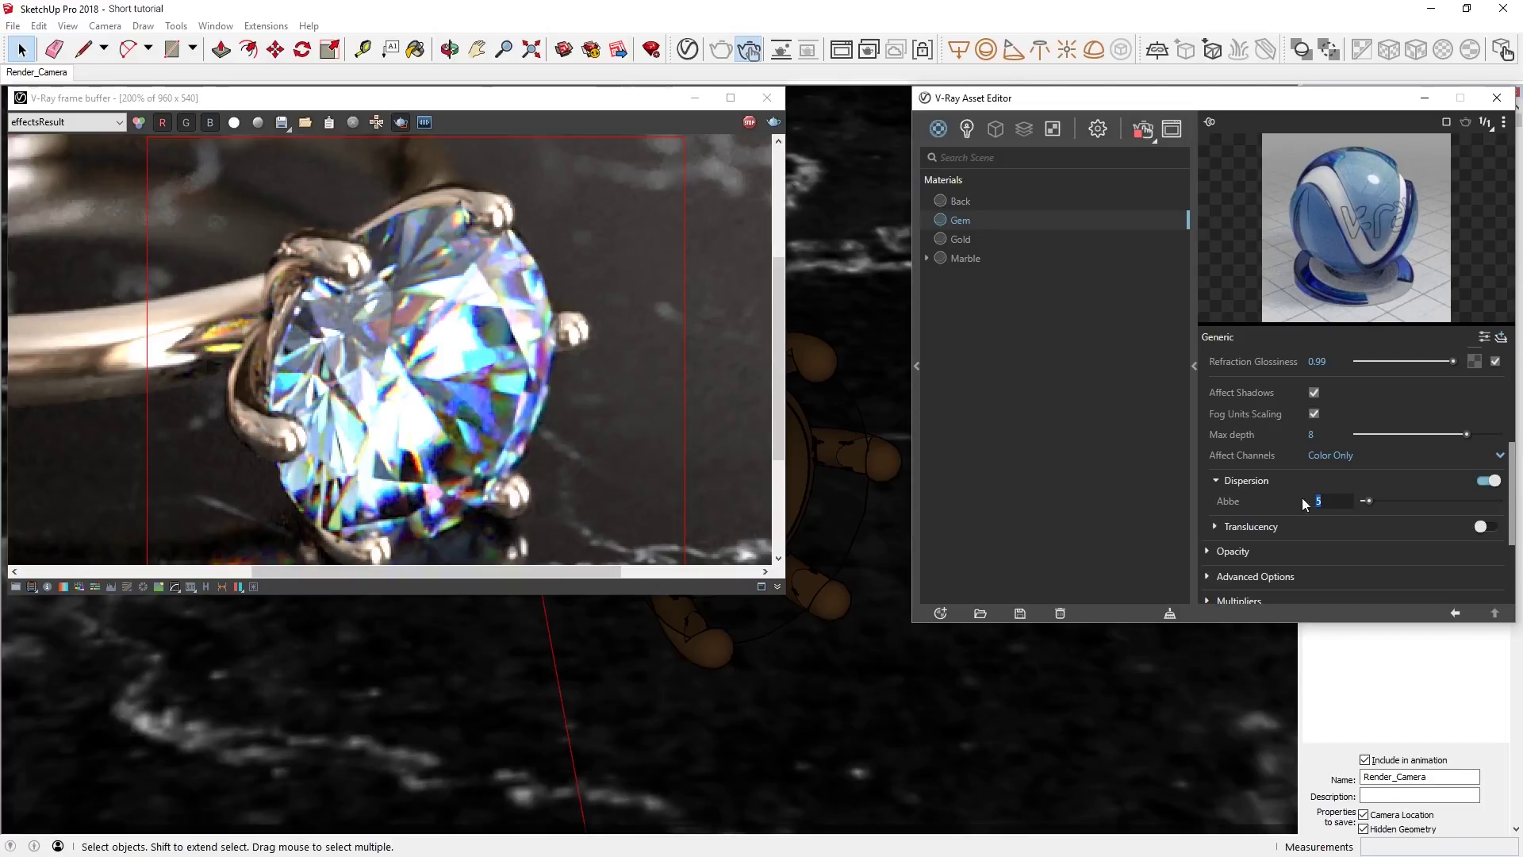
type("1")
key("Return")
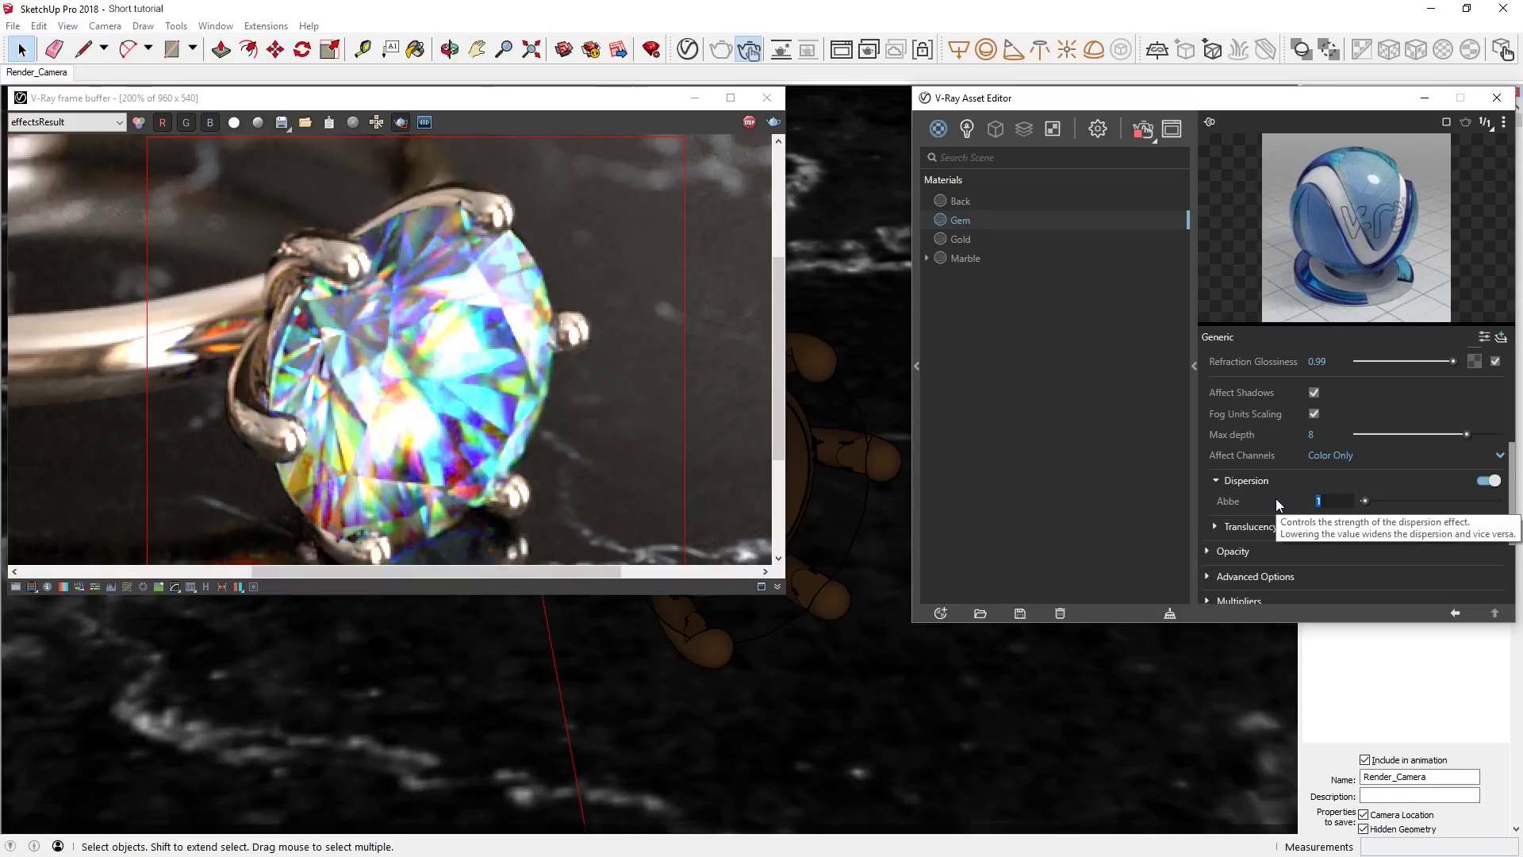
type("30")
key("Return")
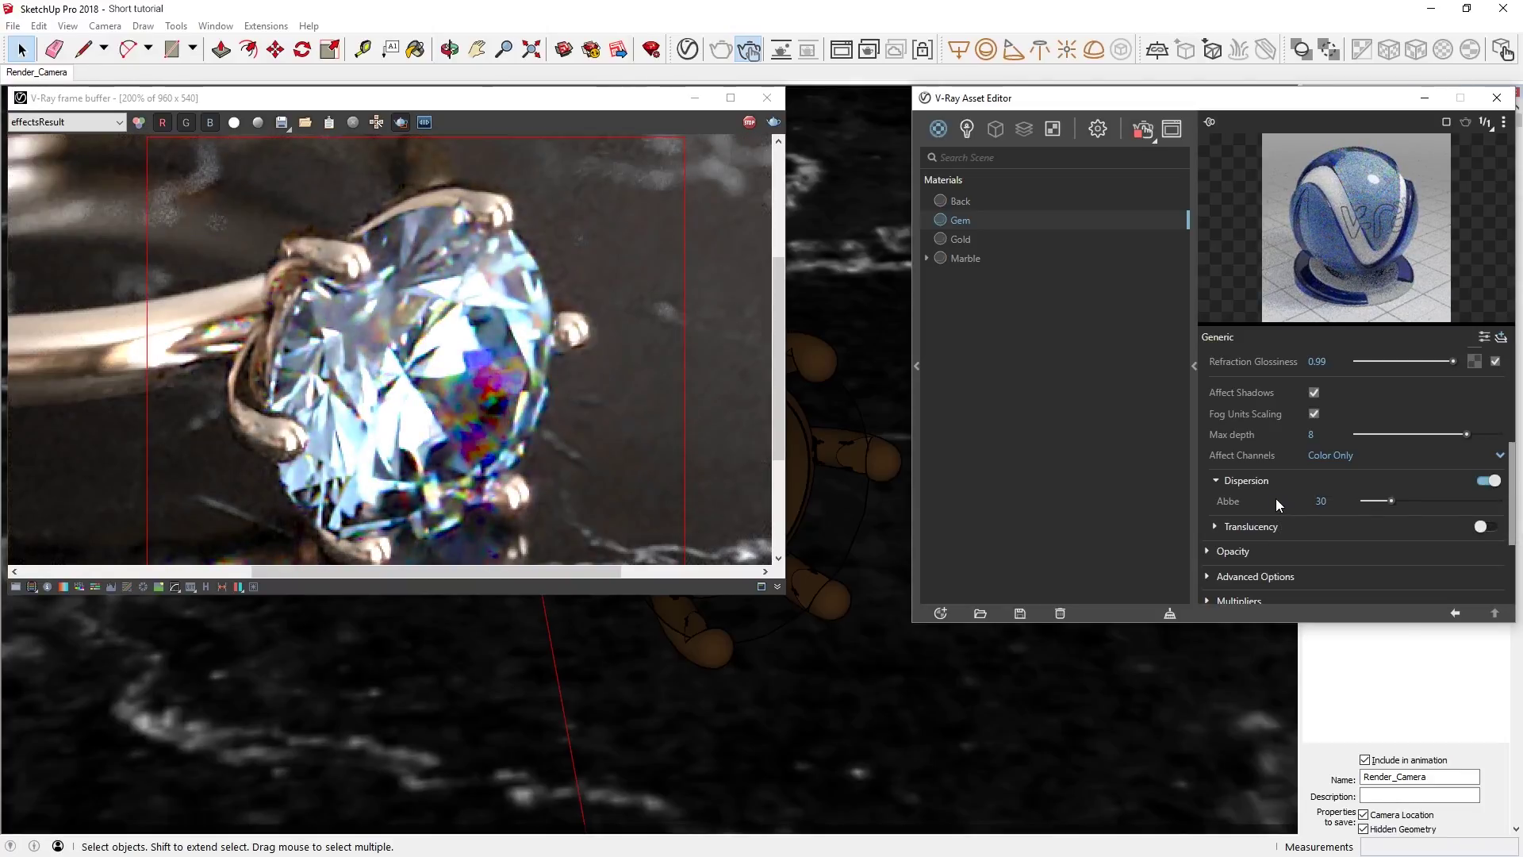
scroll(541, 315, "down", 2)
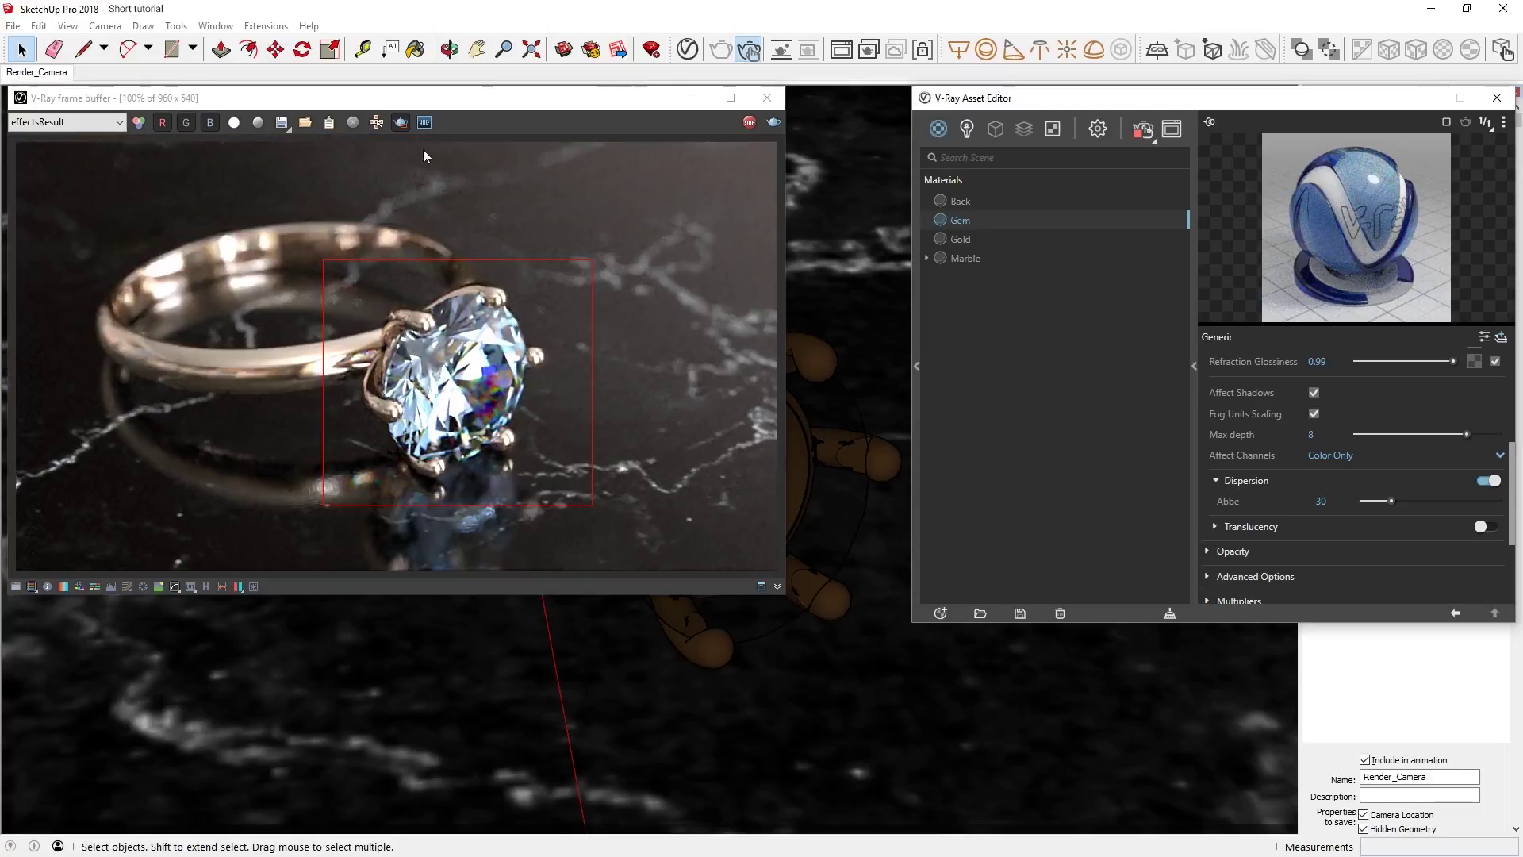
Return the frame buffer to the full ring view and move its window right.
left_click(415, 121)
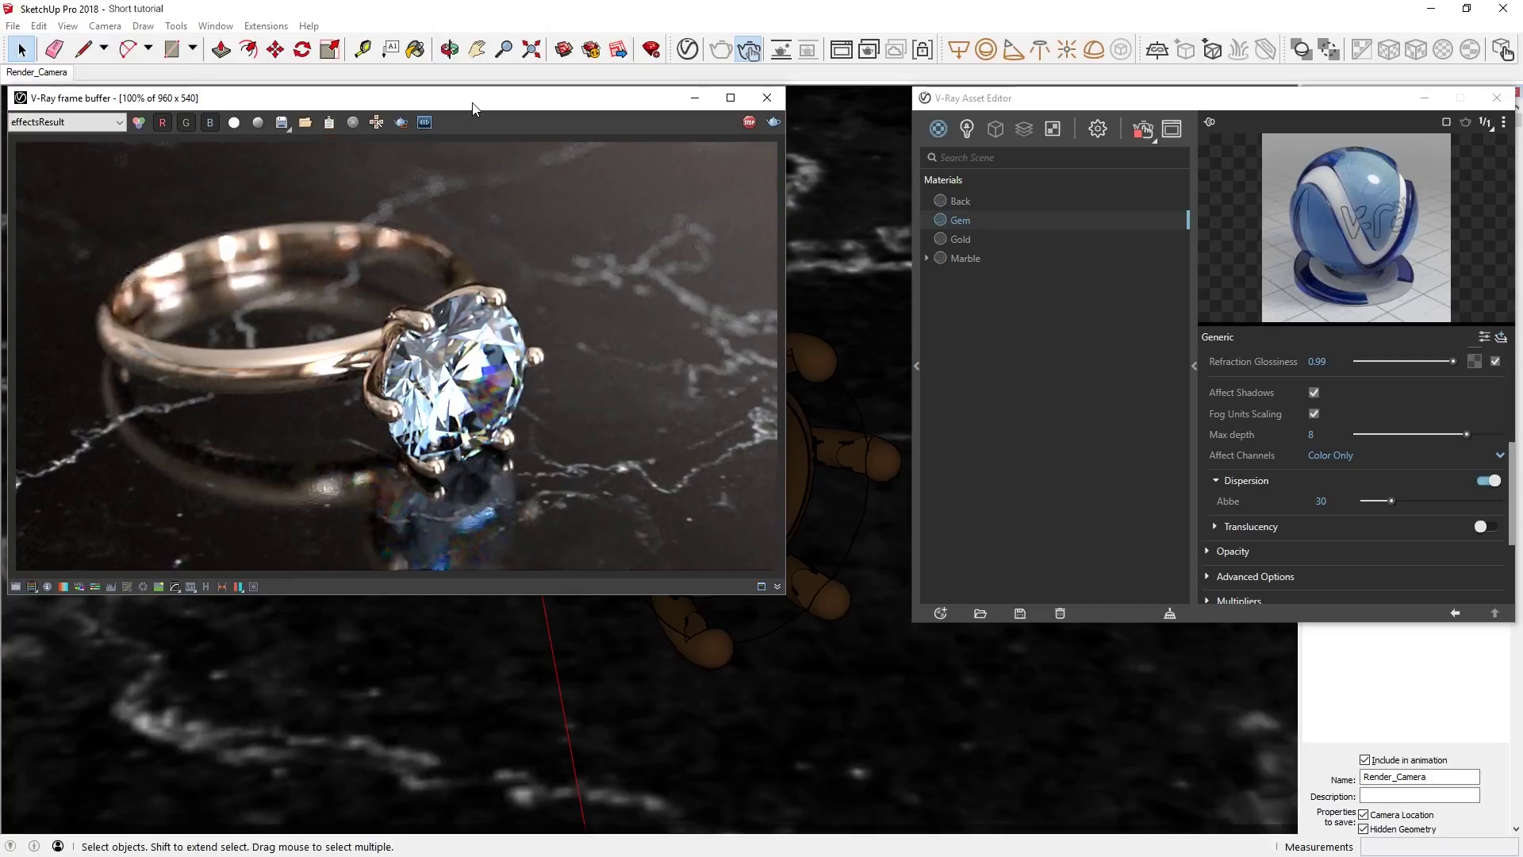
mouse_move(473, 109)
left_mouse_down()
mouse_move(851, 116)
mouse_move(869, 103)
left_mouse_up()
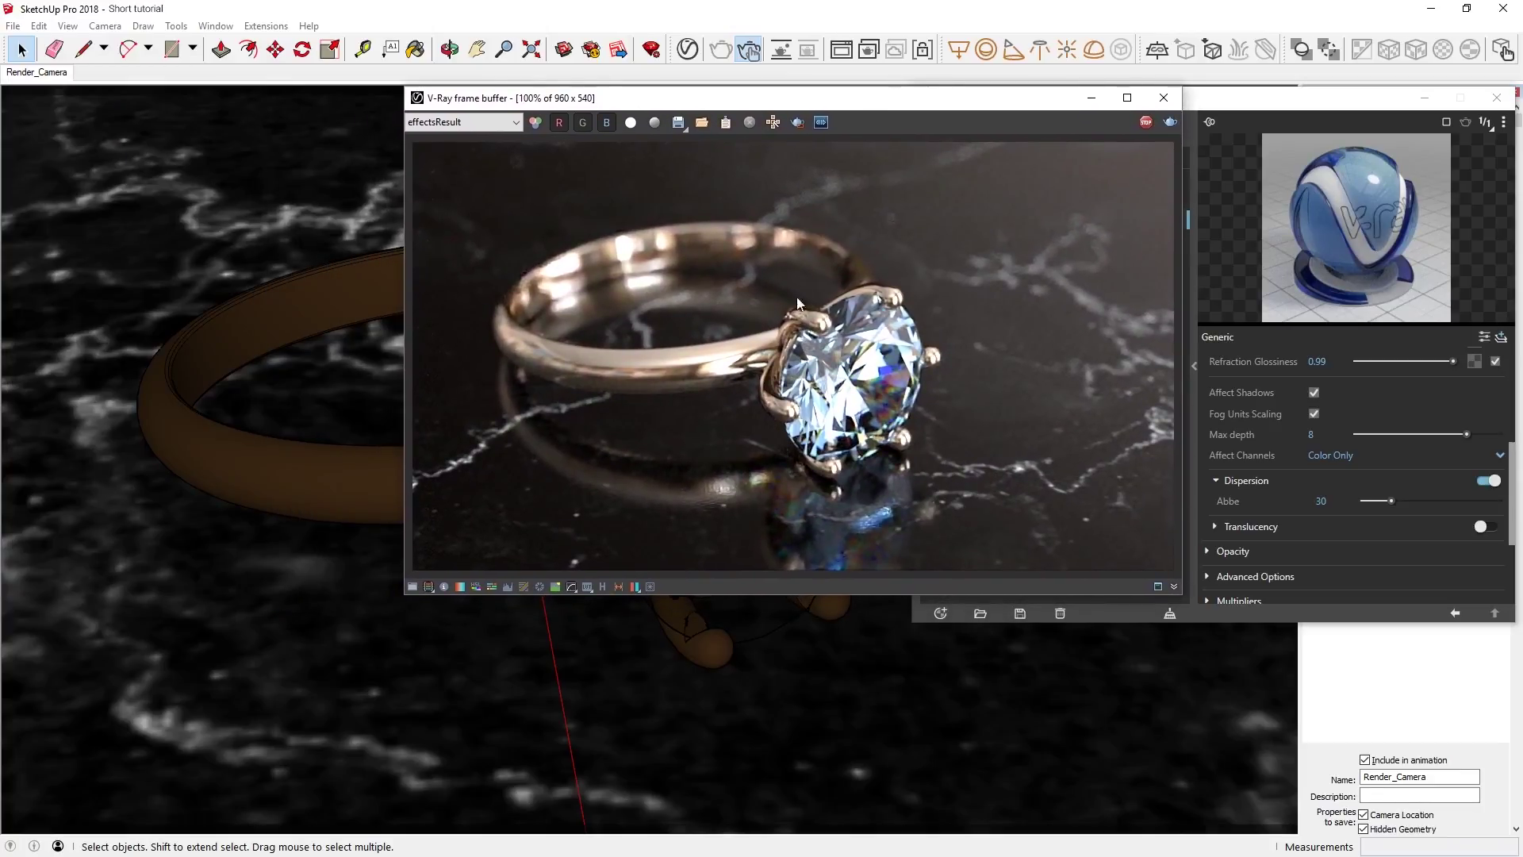
Enable the Bloom/Glare lens effect in the V-Ray frame buffer.
left_click(651, 587)
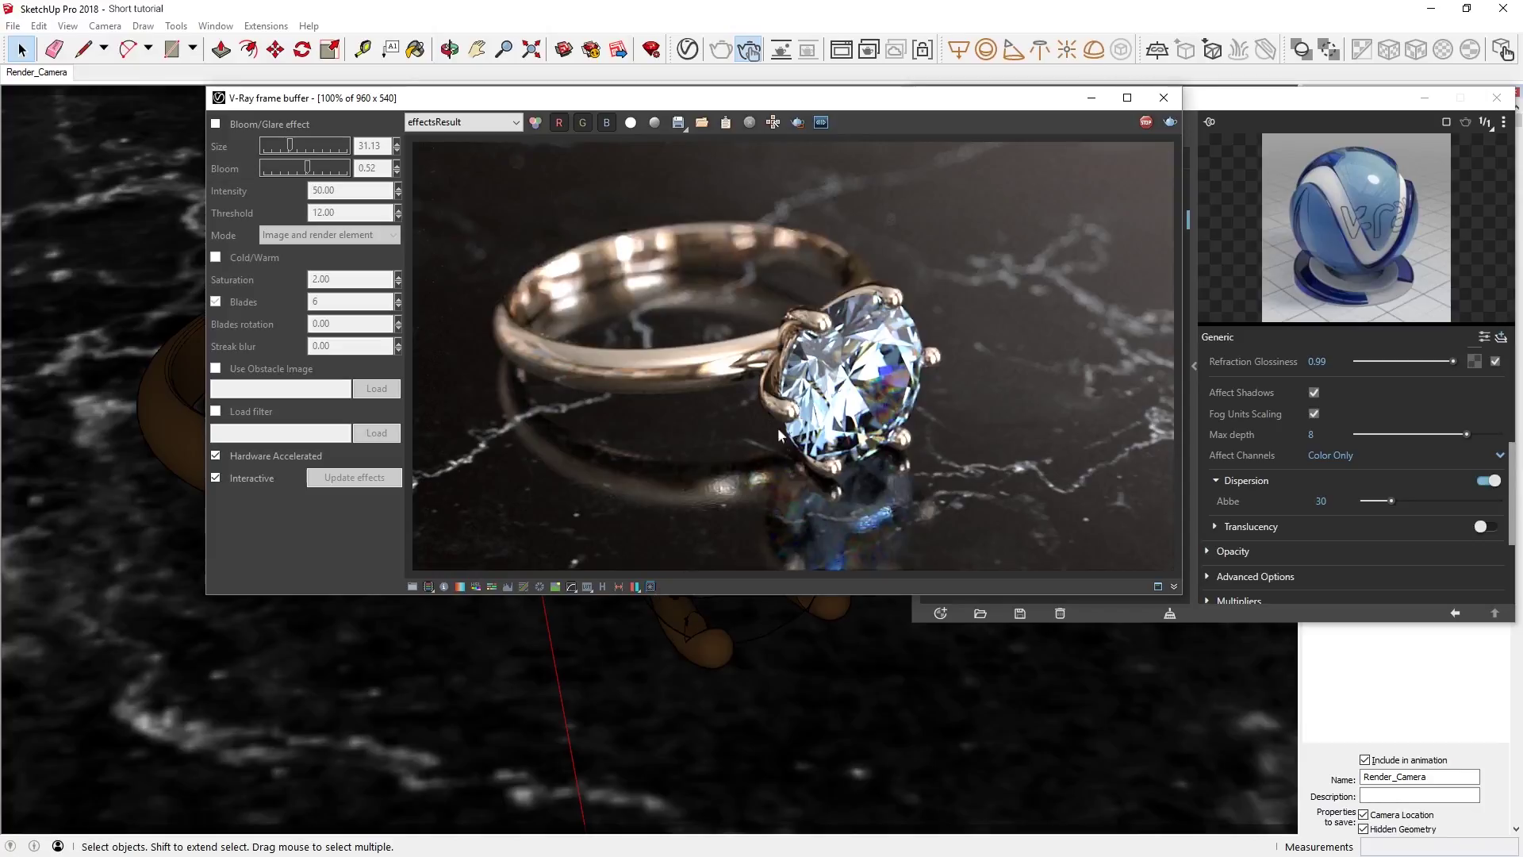
scroll(871, 304, "up", 2)
middle_click_drag(872, 304, 826, 305)
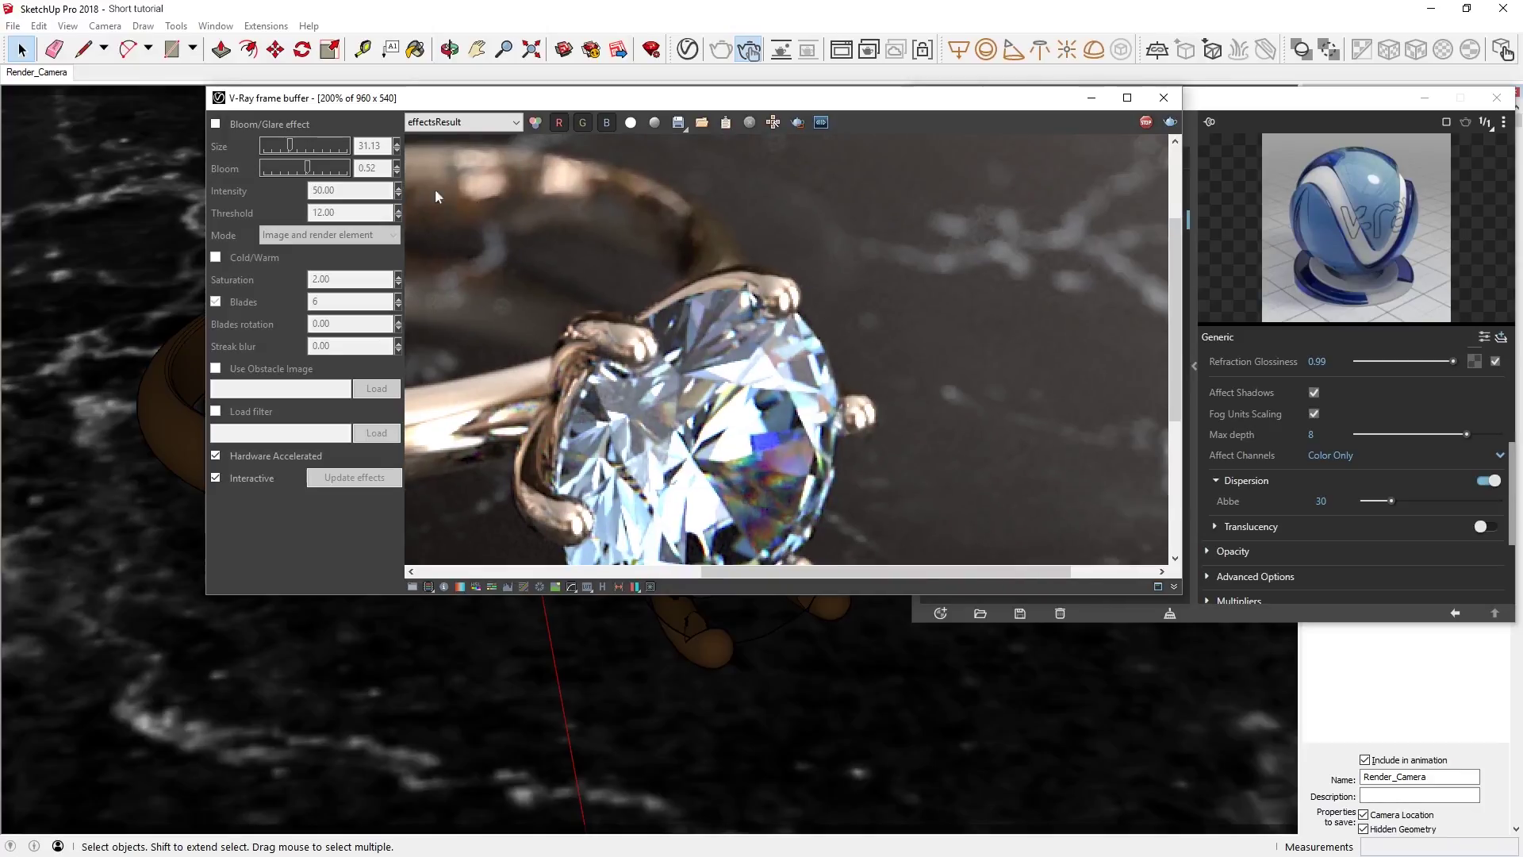
left_click(217, 125)
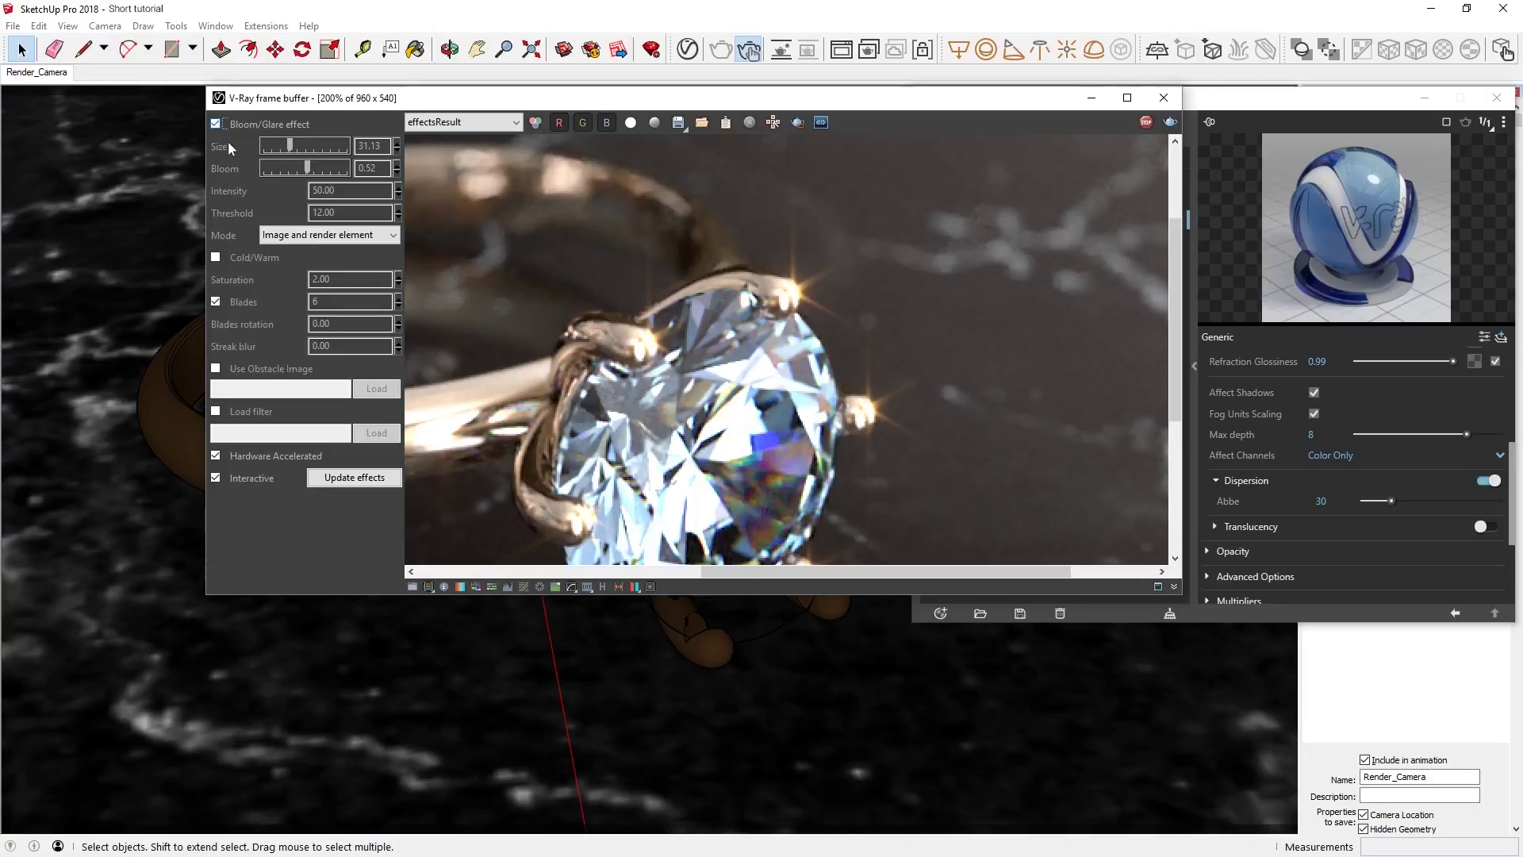
Change the glare Streak blur value to 0.25.
left_click(310, 341)
type("0.1")
left_click_drag(321, 346, 330, 346)
type("5")
left_click_drag(335, 345, 321, 346)
type("25")
Turn on Use Obstacle Image, load the noise PNG, and return to the whole-ring view.
left_click(218, 369)
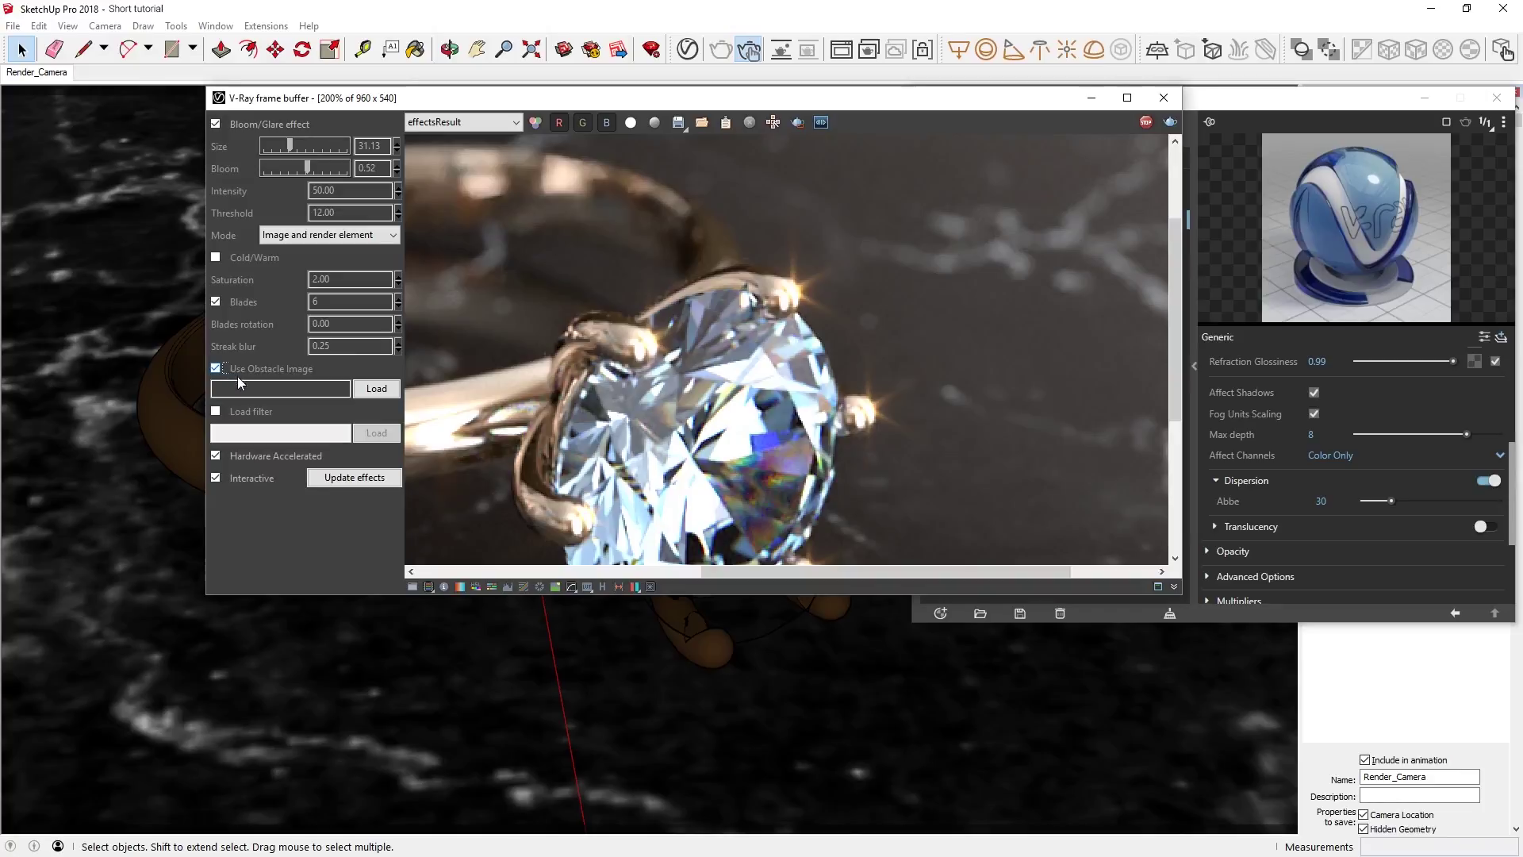
left_click(376, 388)
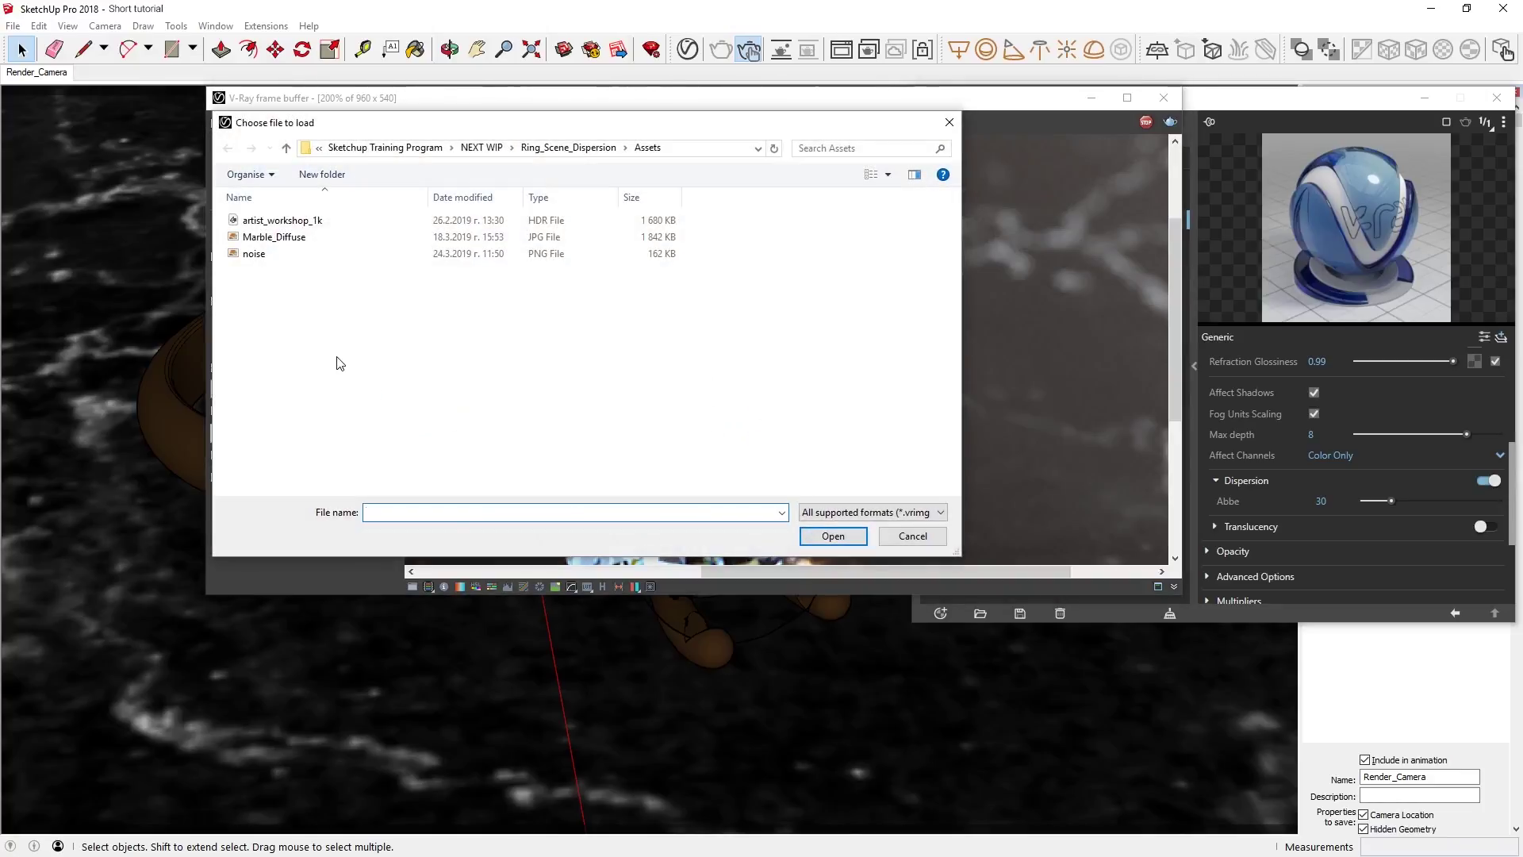
double_click(267, 254)
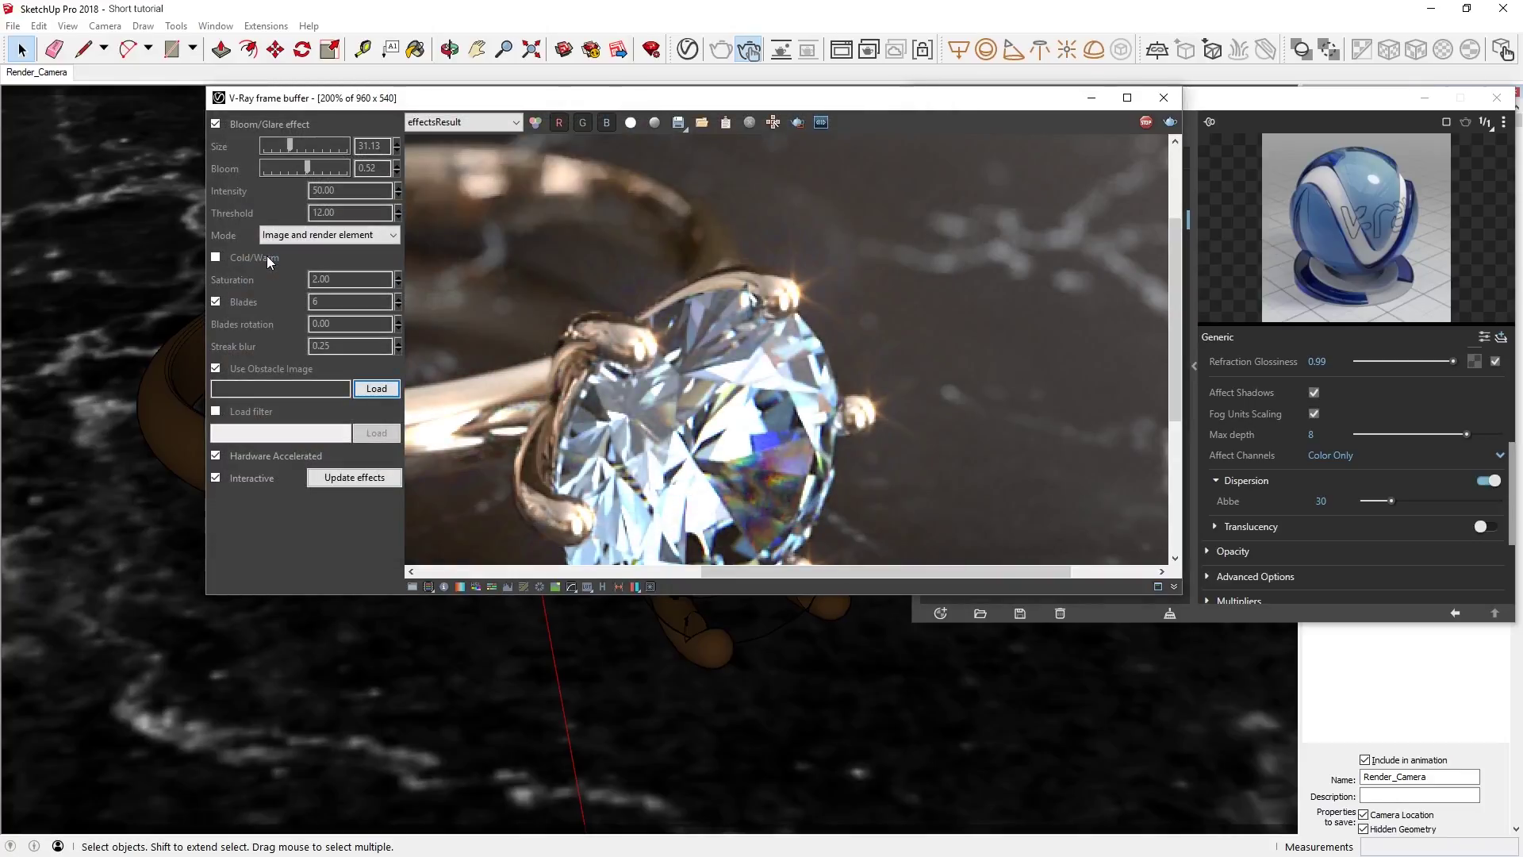
scroll(804, 284, "up", 2)
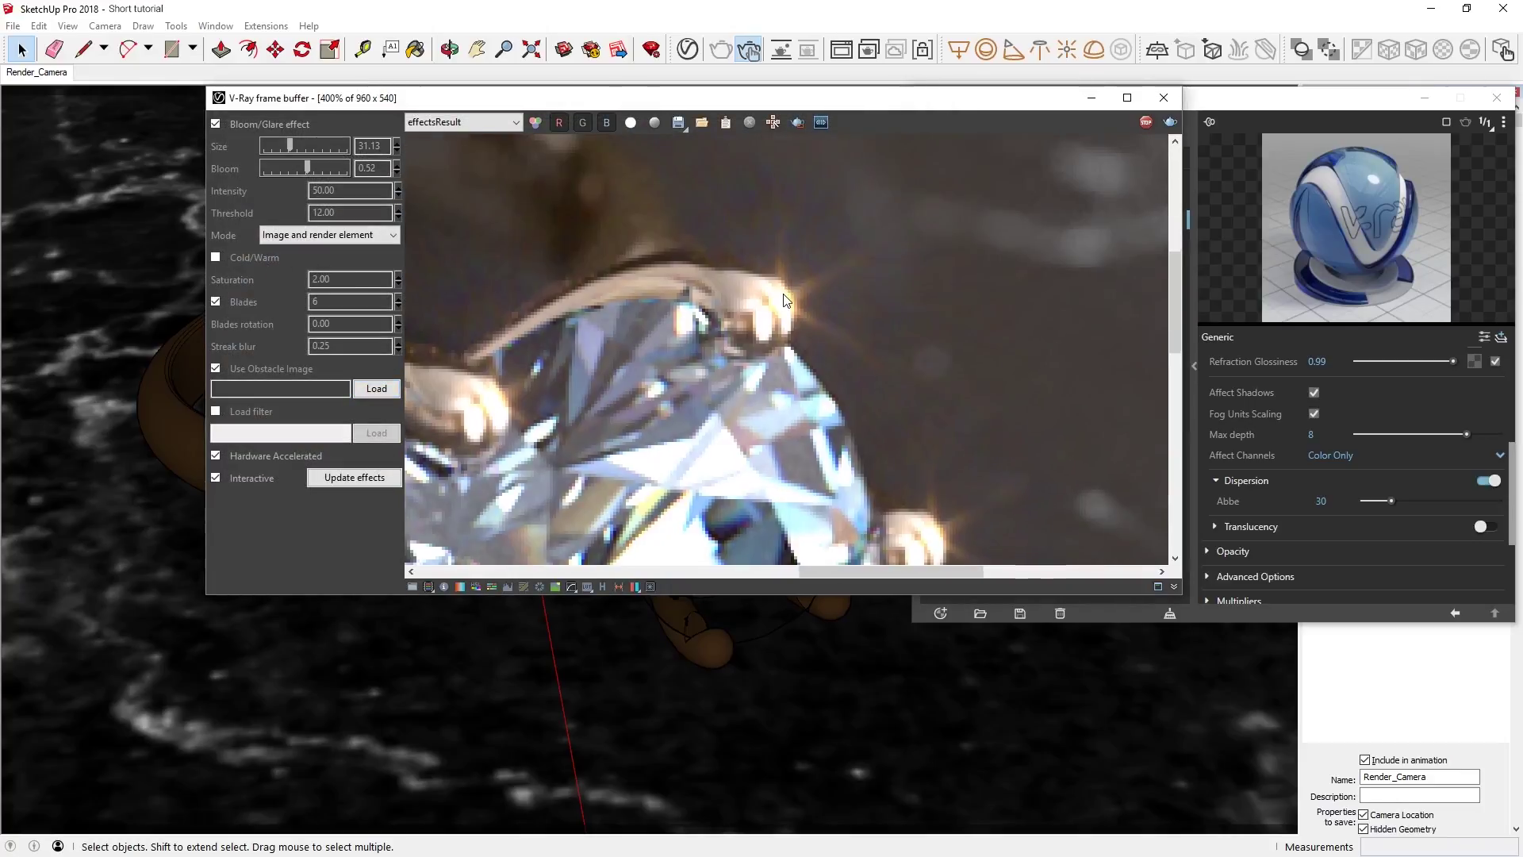
middle_click_drag(783, 300, 772, 318)
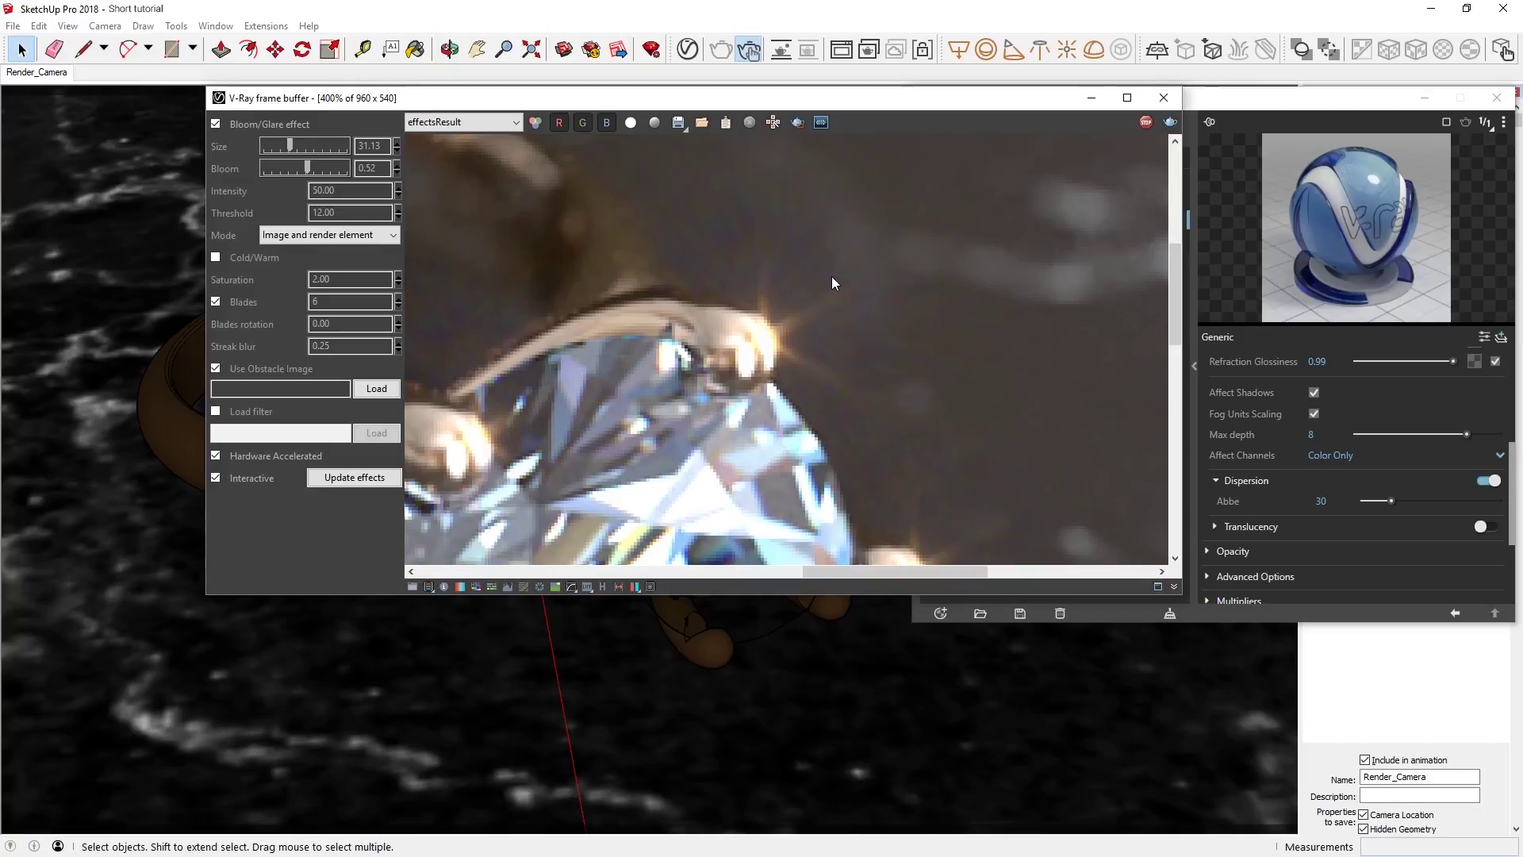
double_click(791, 312)
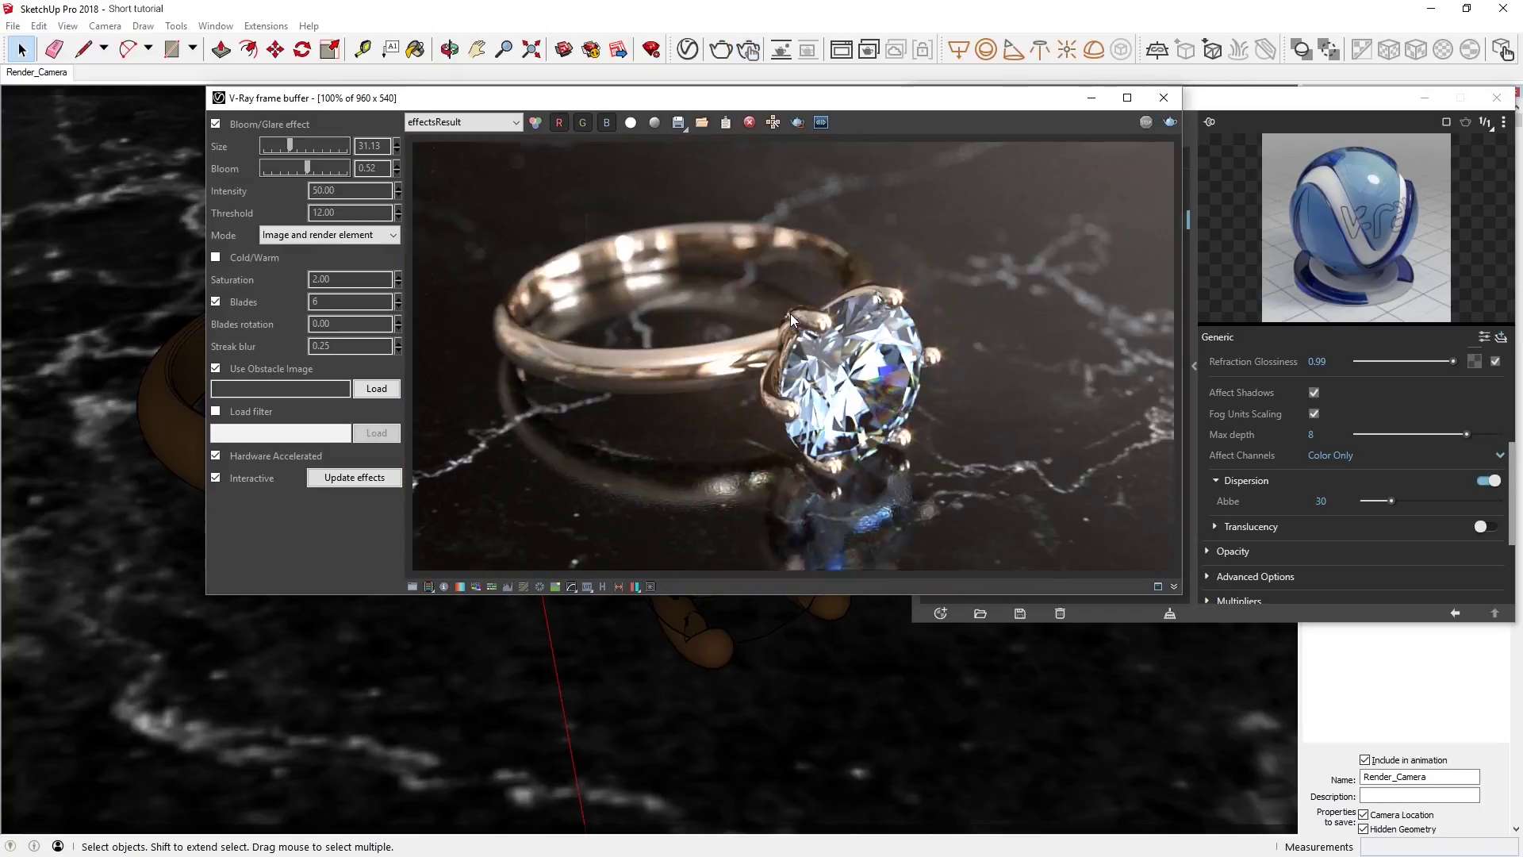